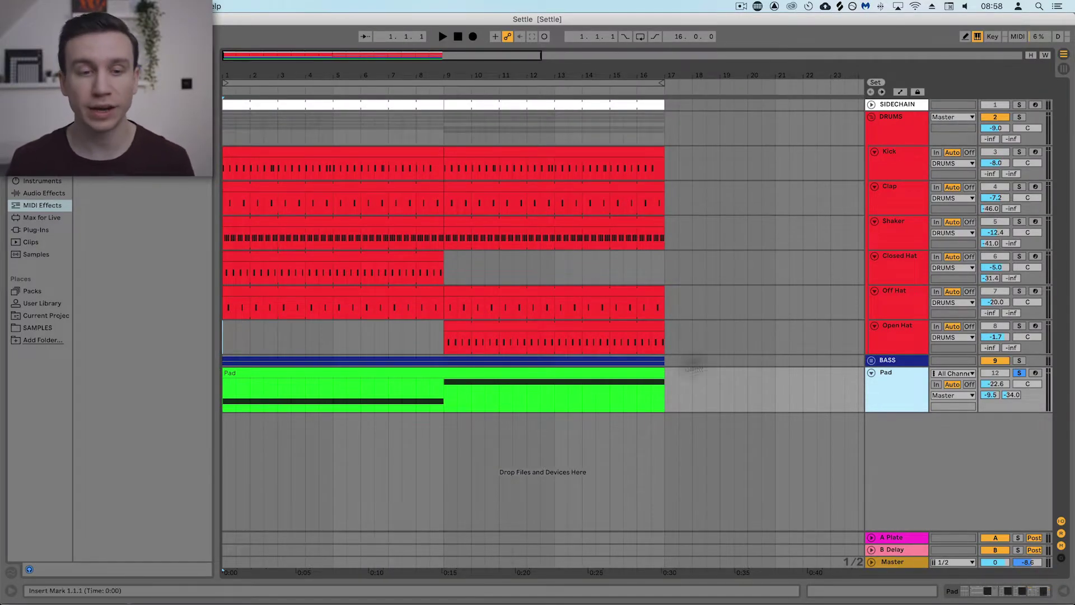
# - Select the Pad track, the drum tracks Kick to Open Hat and the Pad clip, then play and stop
pyautogui.click(390, 388)
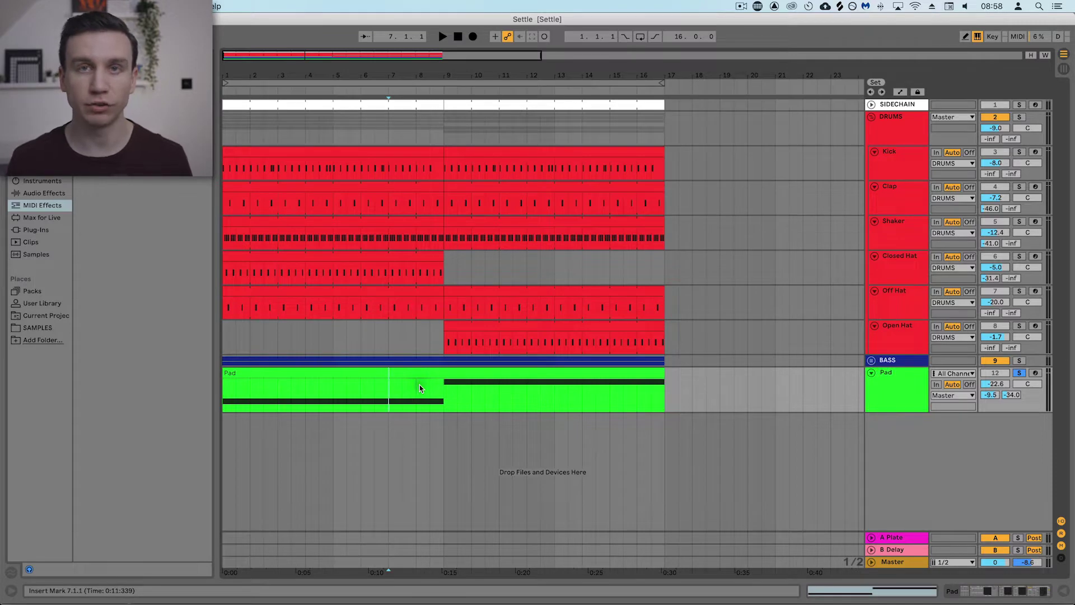
pyautogui.click(704, 396)
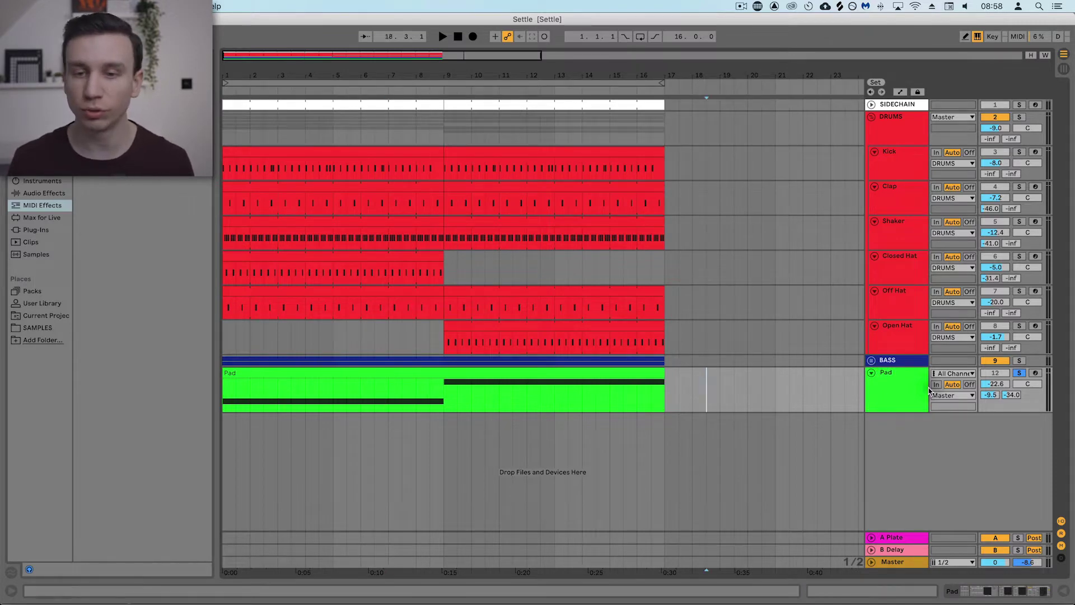
pyautogui.click(902, 396)
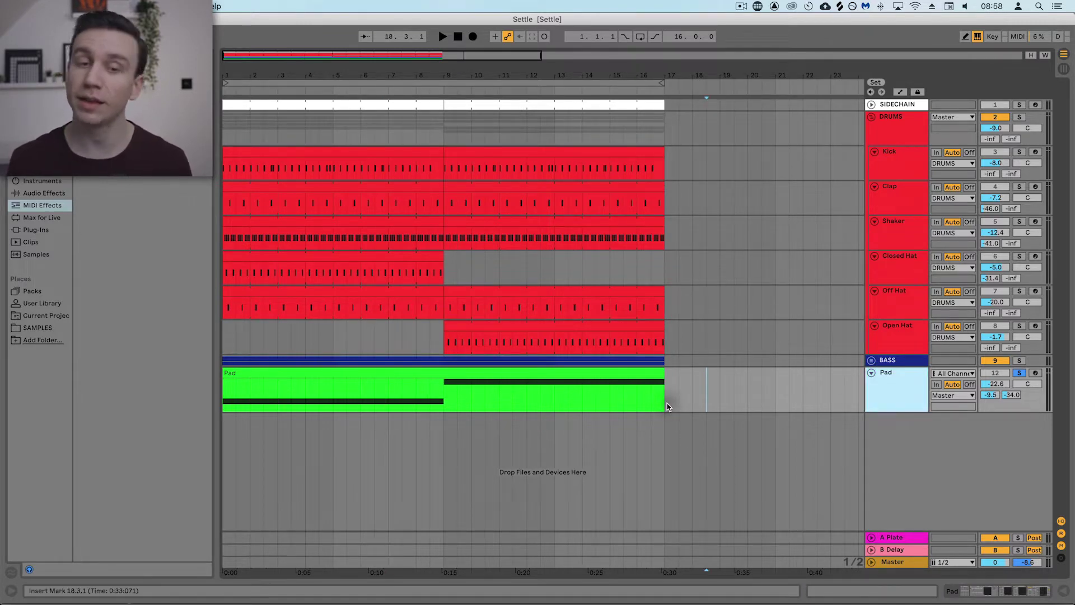
pyautogui.click(898, 170)
pyautogui.keyDown('shift'); pyautogui.click(899, 334); pyautogui.keyUp('shift')
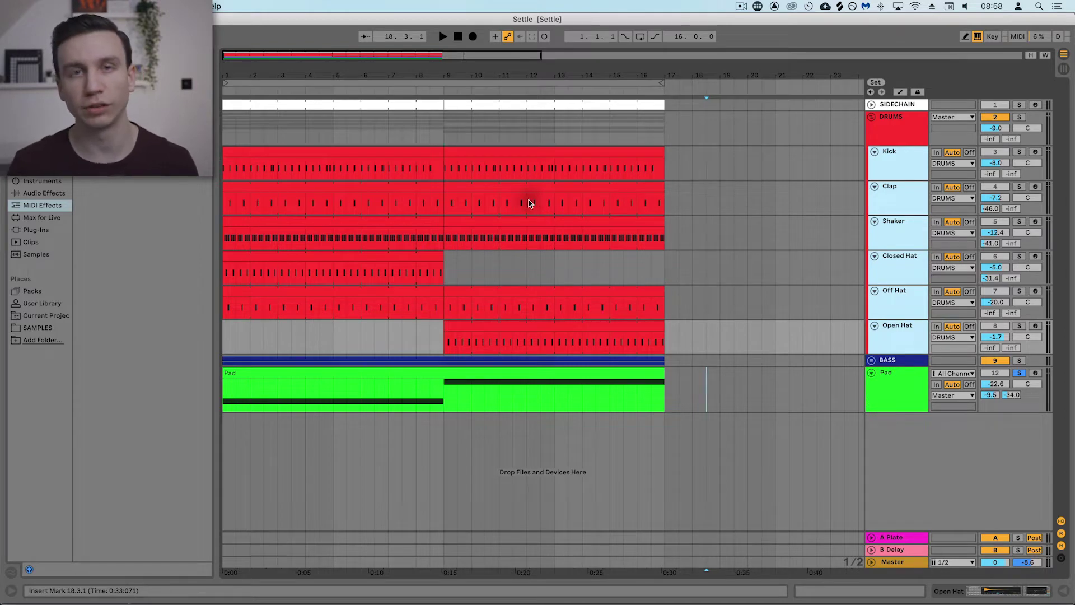
pyautogui.click(312, 374)
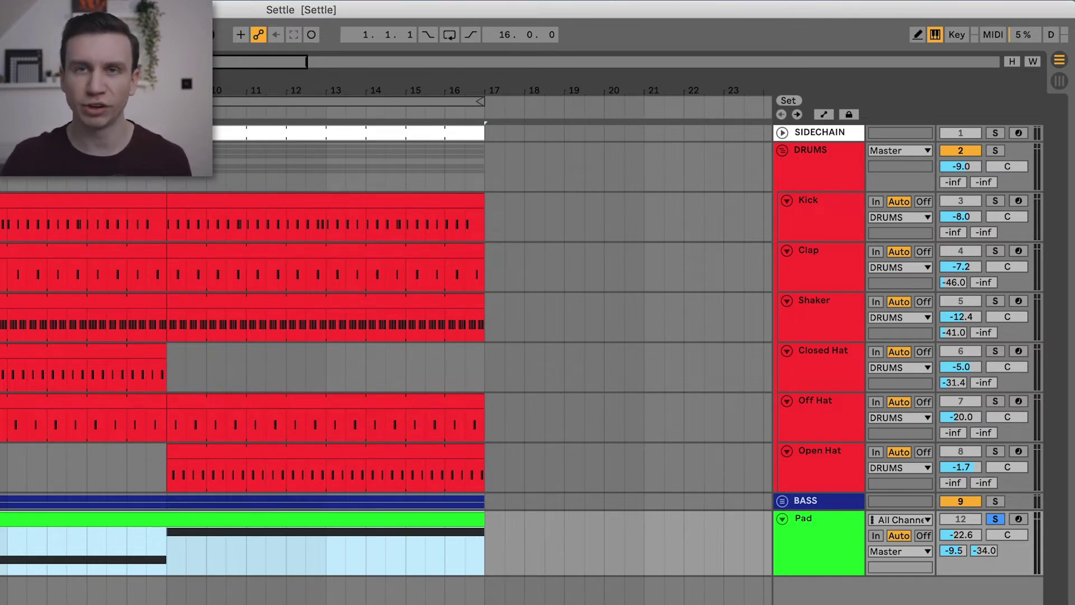
pyautogui.click(650, 531)
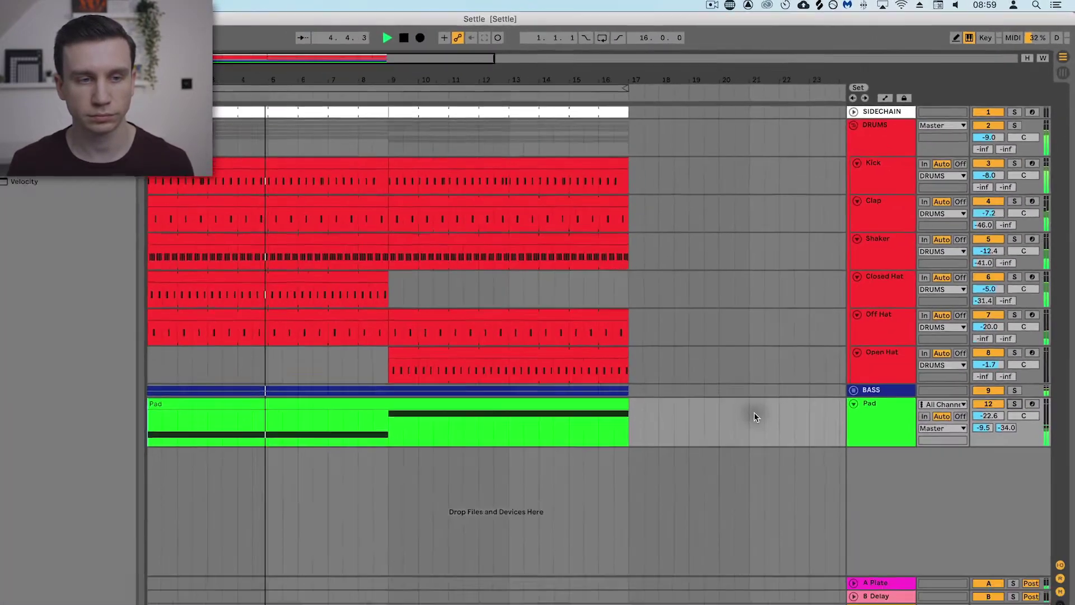
pyautogui.press('space')
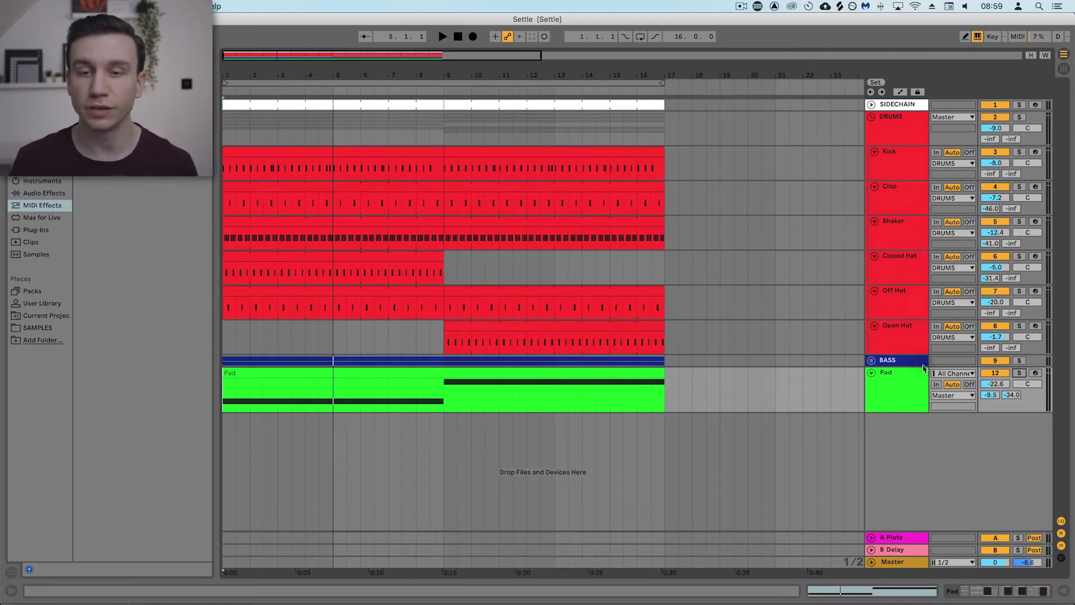
# - Freeze the Pad track with Edit > Freeze Track and make its lane taller
pyautogui.rightClick(892, 392)
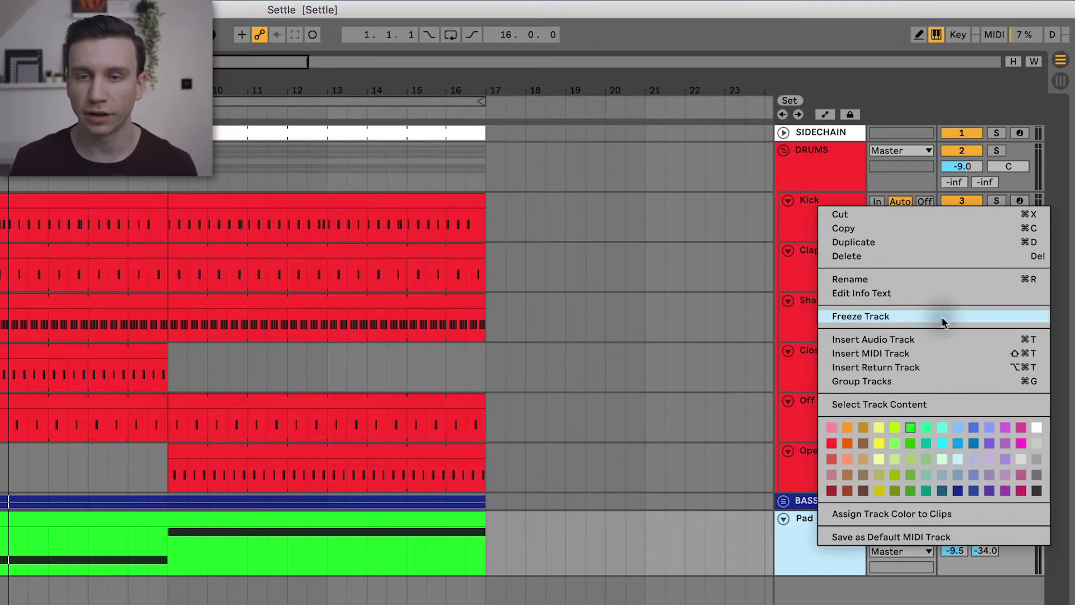
pyautogui.click(797, 549)
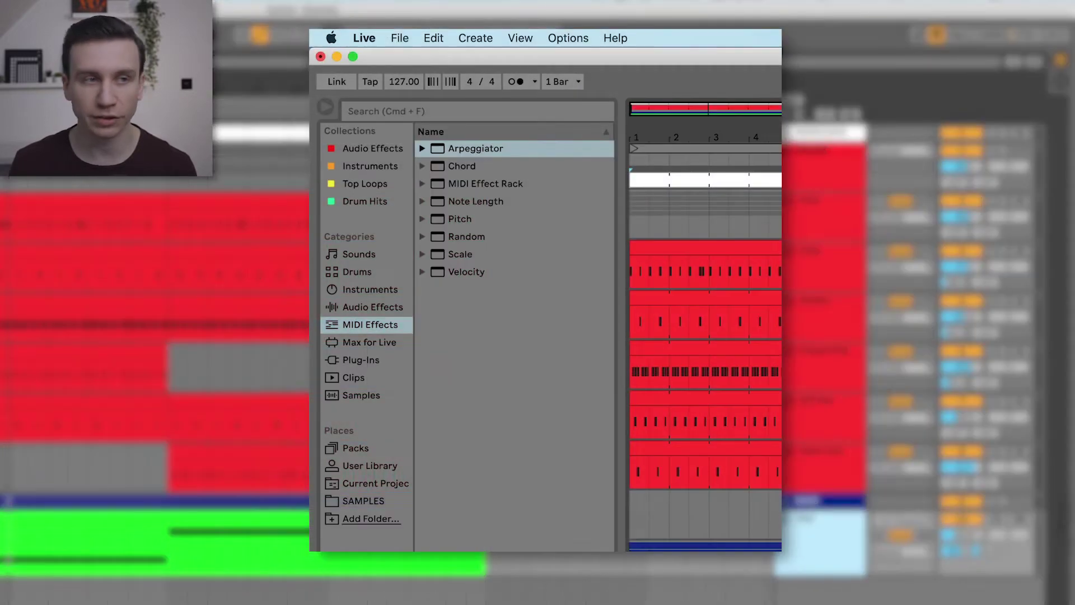
pyautogui.click(434, 38)
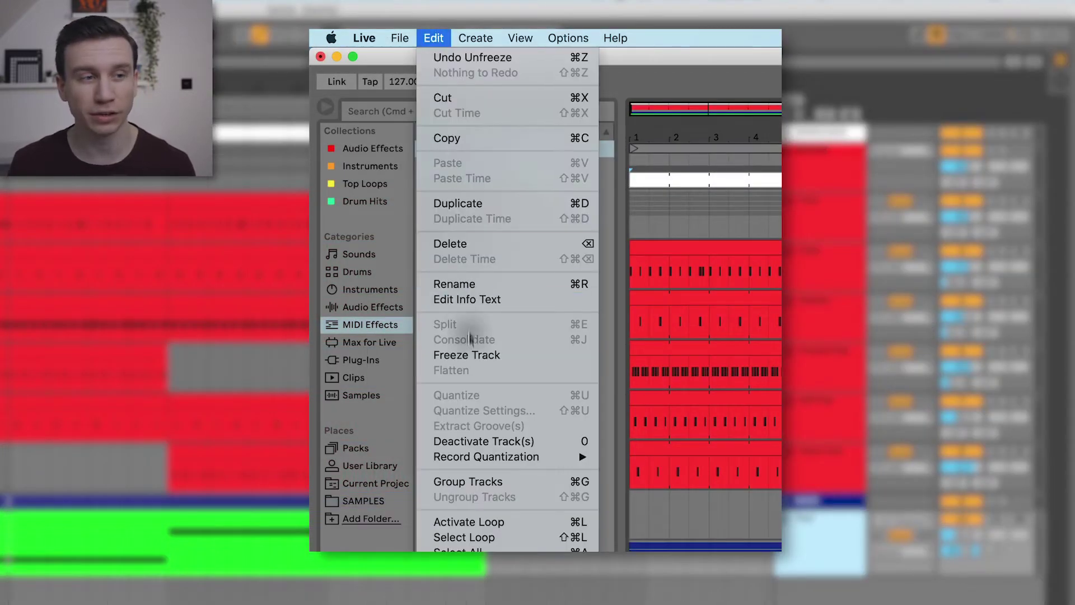
pyautogui.click(483, 354)
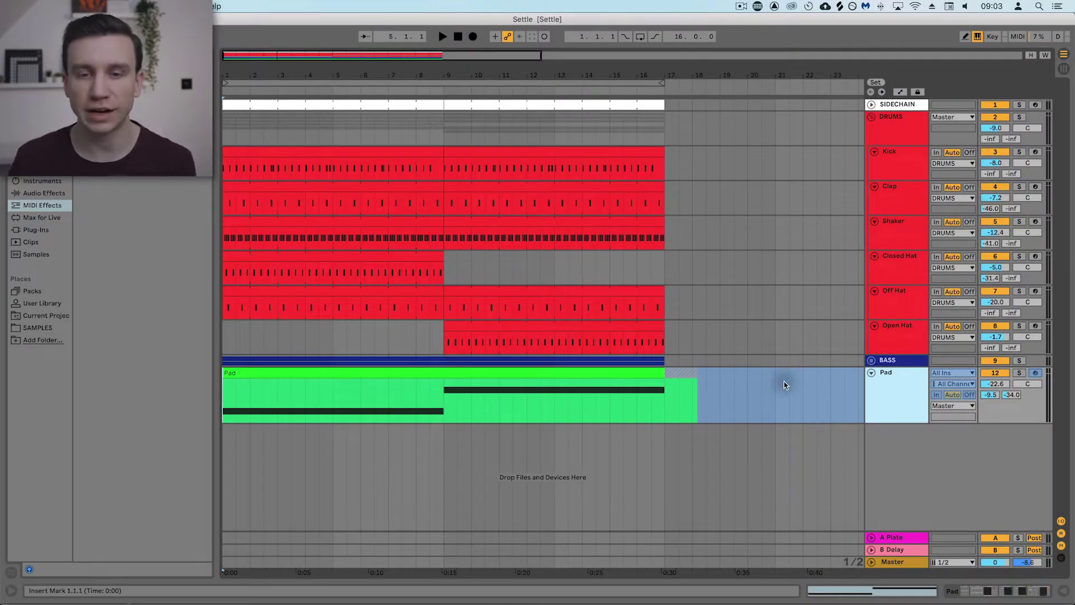
pyautogui.moveTo(877, 435); pyautogui.dragTo(879, 453)
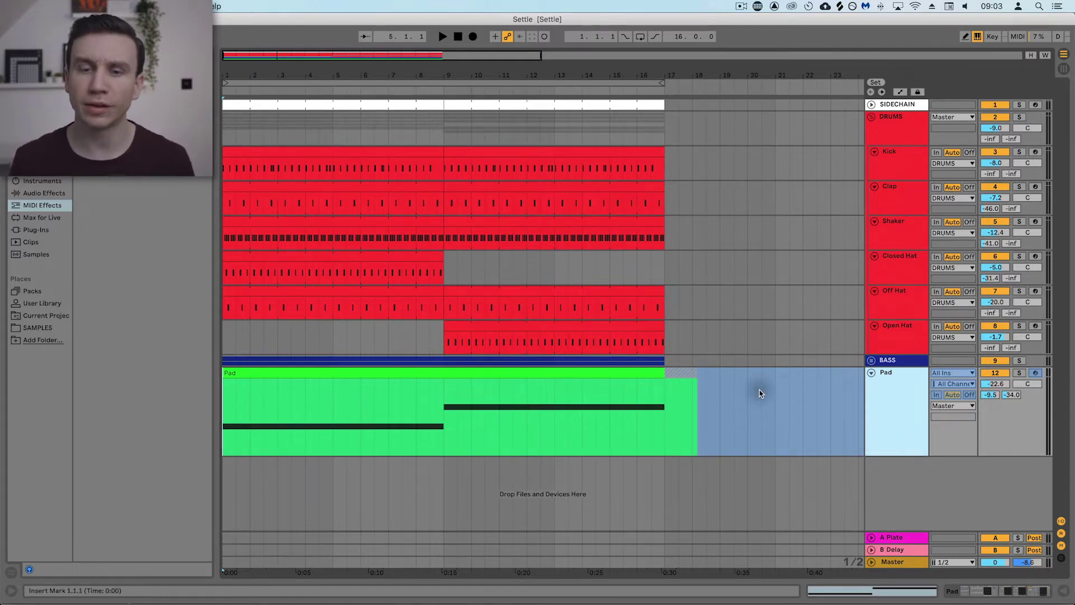
# - Show the Pad track's instrument and effect chain in Device View and look through it
pyautogui.doubleClick(888, 405)
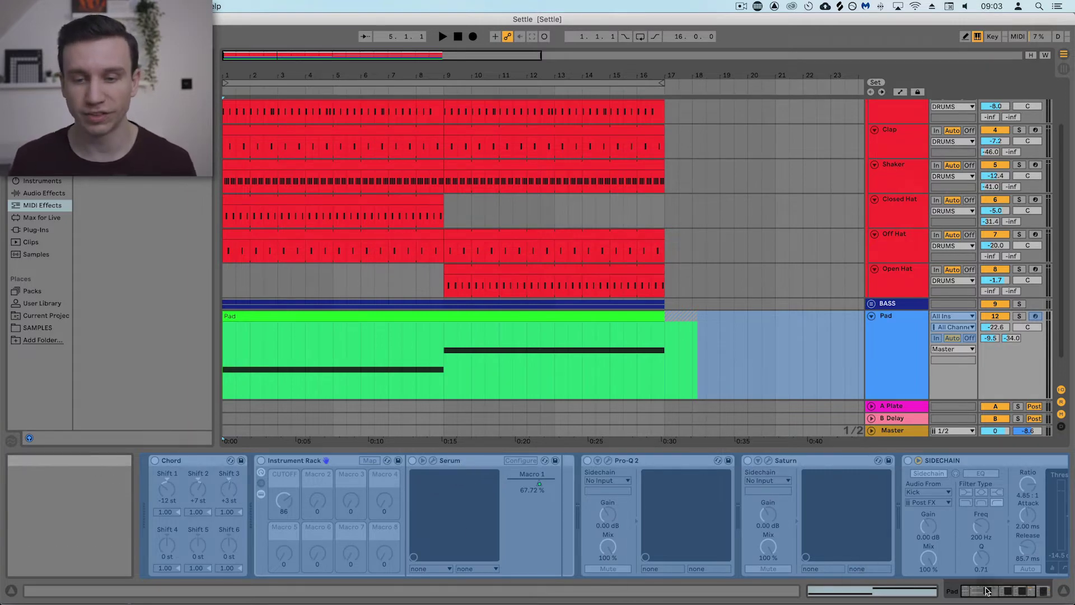
pyautogui.moveTo(987, 591)
pyautogui.mouseDown()
pyautogui.moveTo(1024, 592)
pyautogui.moveTo(987, 591)
pyautogui.mouseUp()
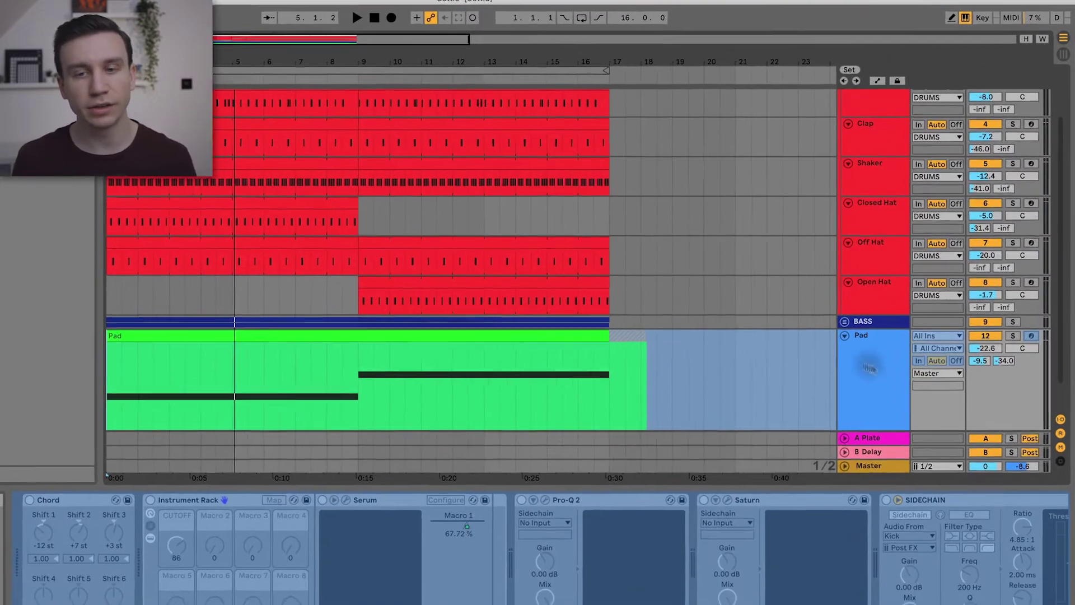
pyautogui.rightClick(870, 368)
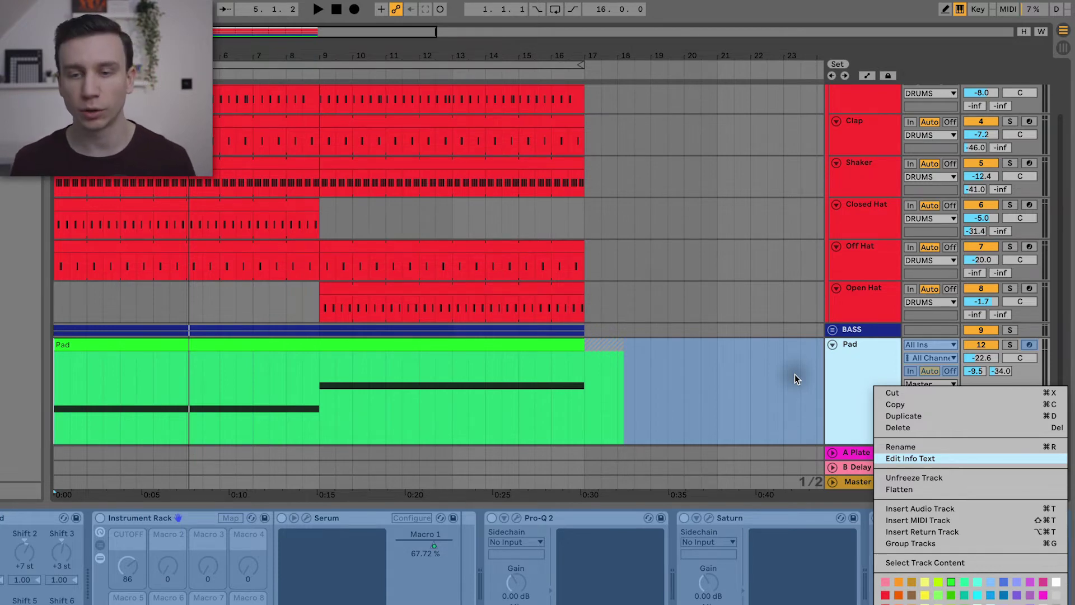
# - Flatten the frozen Pad track into a 'Pad (Freeze)' audio clip
pyautogui.click(922, 488)
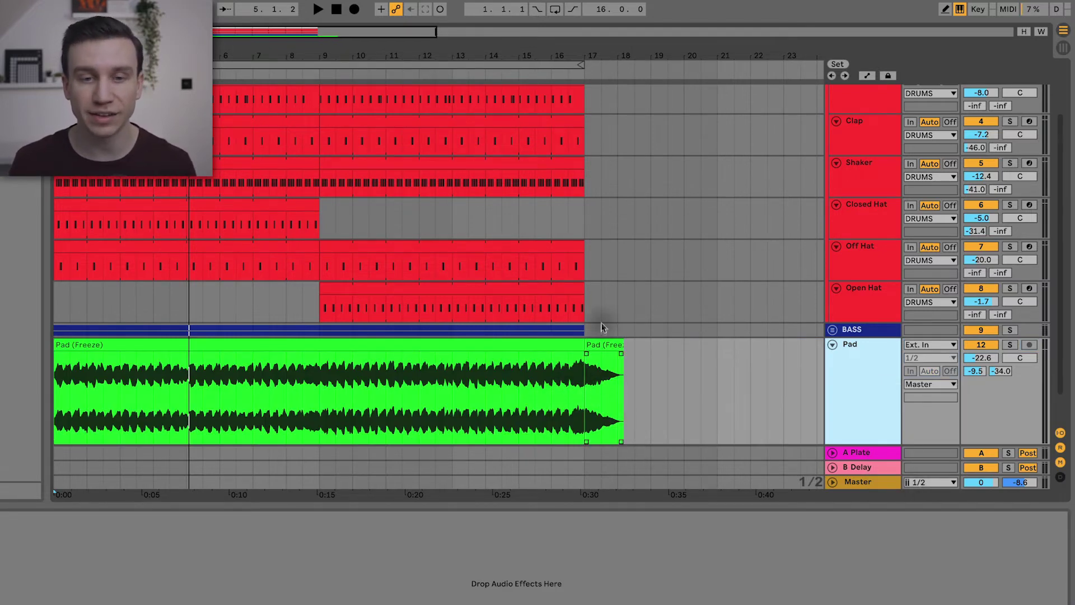
# - Select the Pad tail clip, the Pad track and the main Pad (Freeze) clip, then return to the start
pyautogui.click(603, 345)
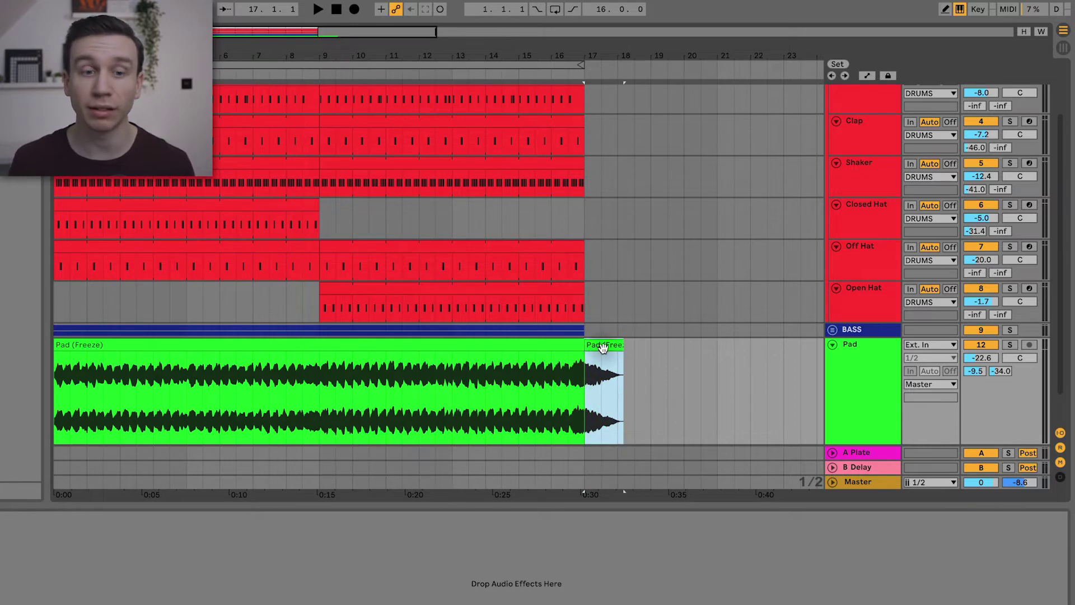
pyautogui.click(880, 402)
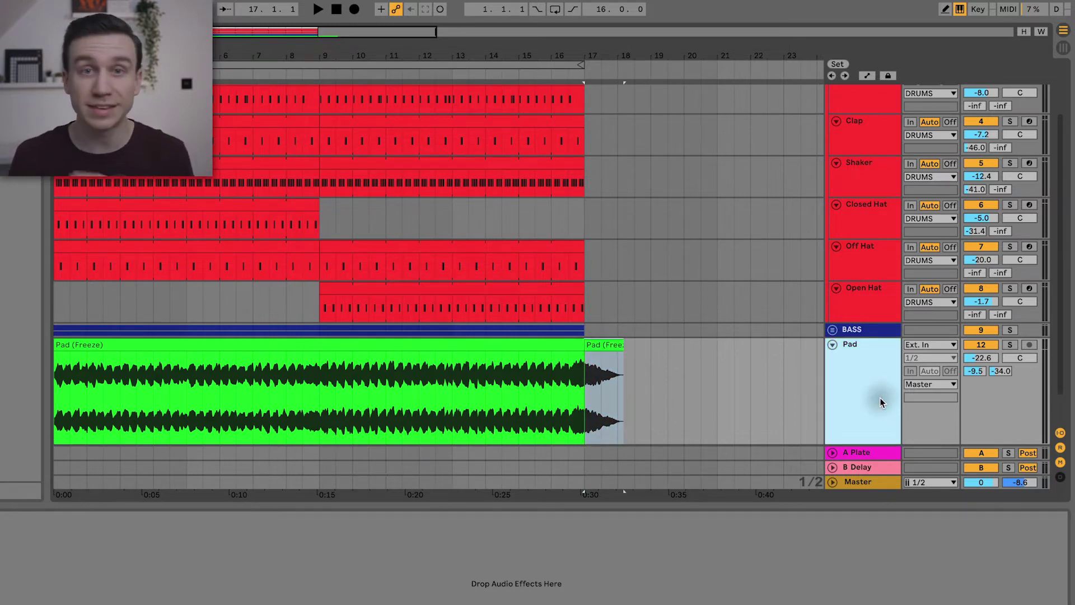
pyautogui.scroll(-1, 862, 377)
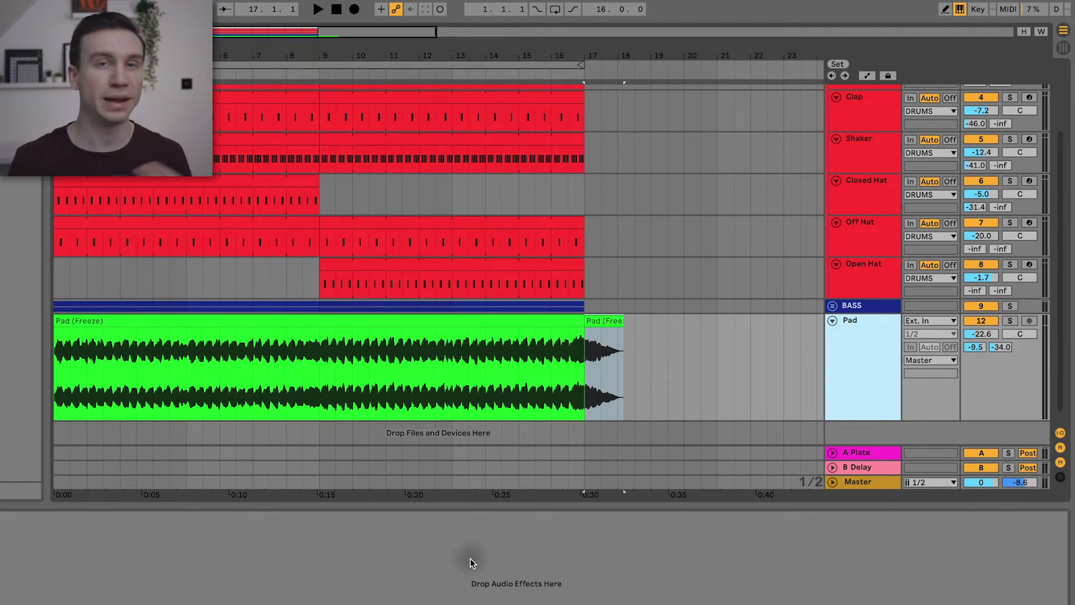
pyautogui.click(217, 347)
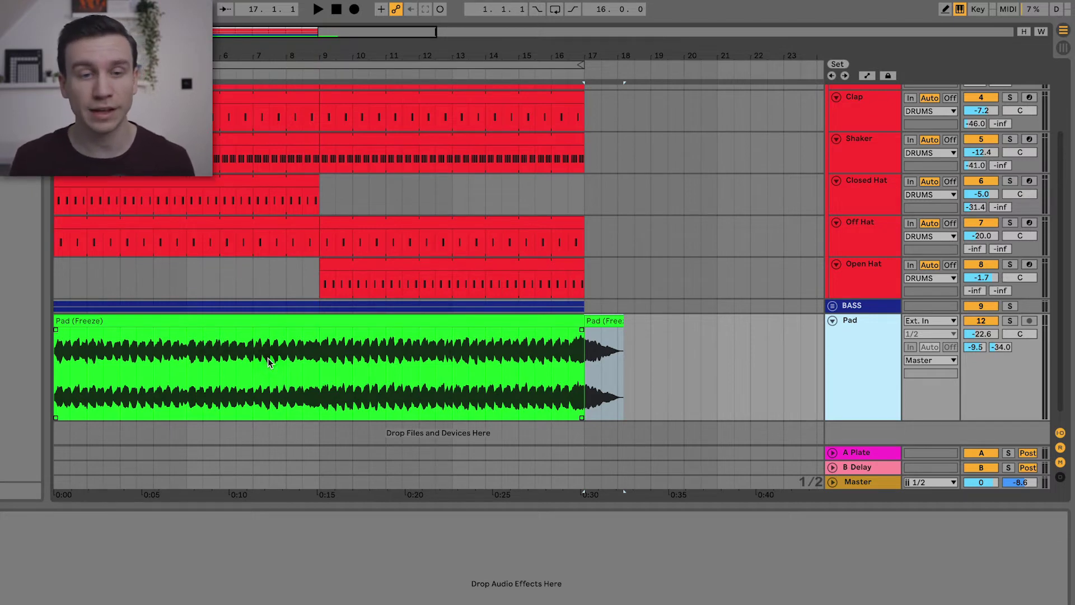
pyautogui.click(56, 380)
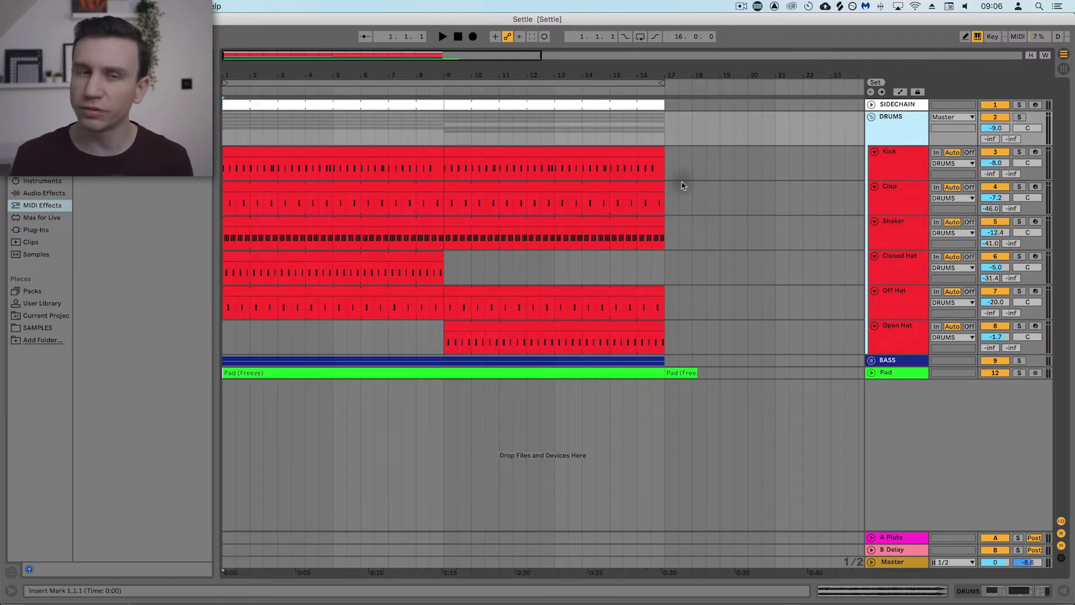
pyautogui.click(889, 164)
pyautogui.keyDown('shift'); pyautogui.click(899, 336); pyautogui.keyUp('shift')
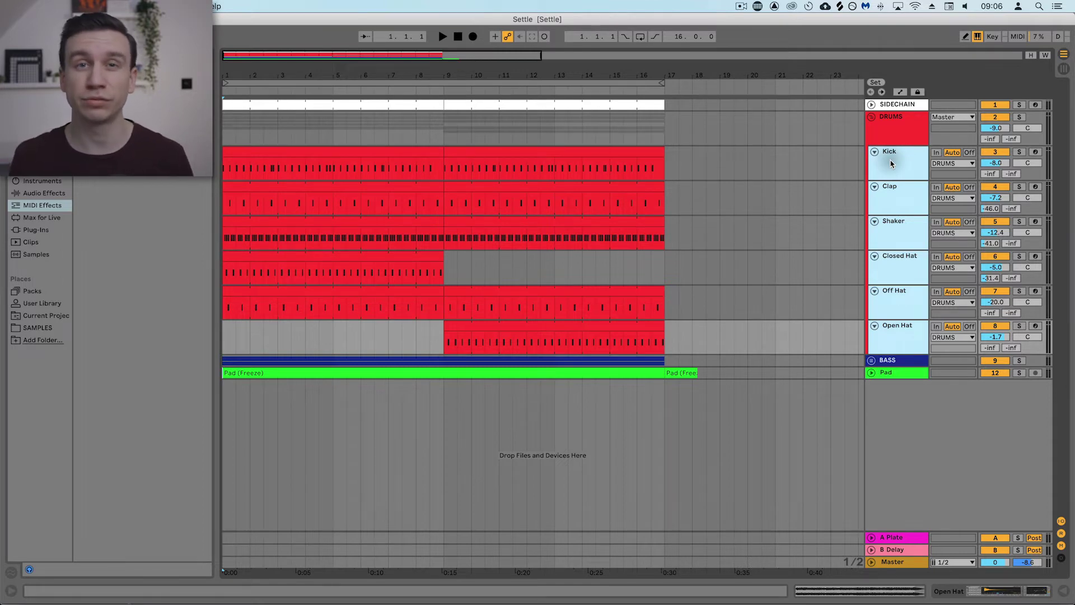
pyautogui.click(795, 132)
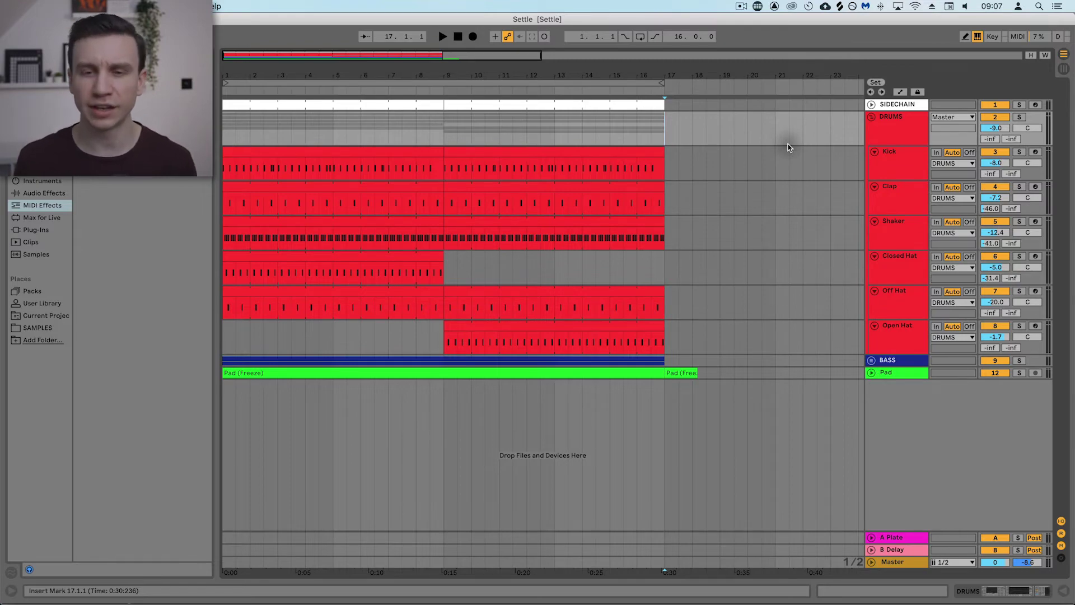
# - Add a new 13 Audio track below Pad with its input set to Resampling
pyautogui.rightClick(884, 400)
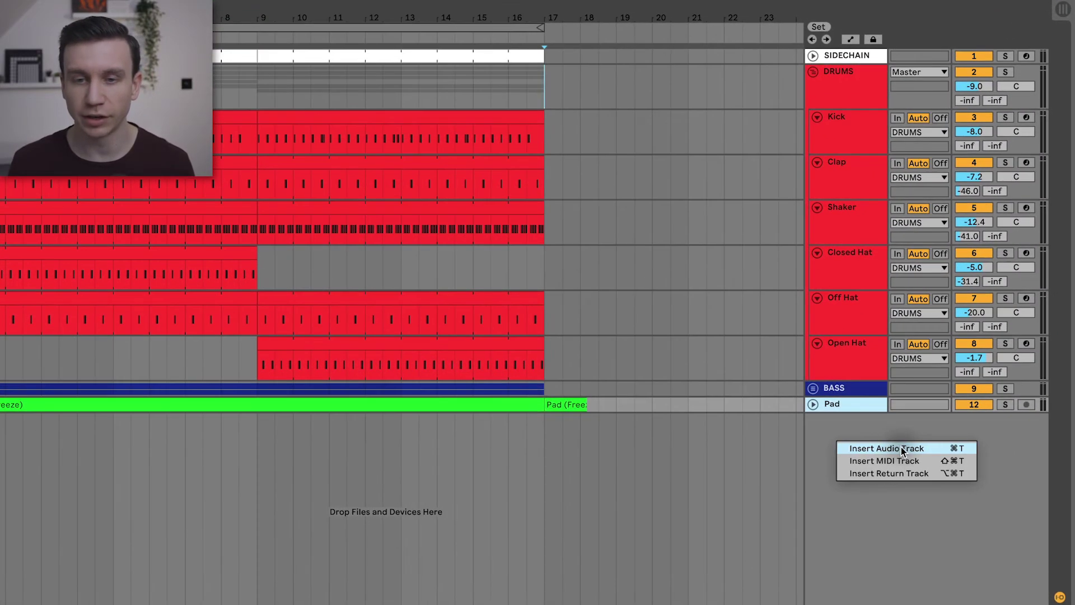
pyautogui.click(902, 447)
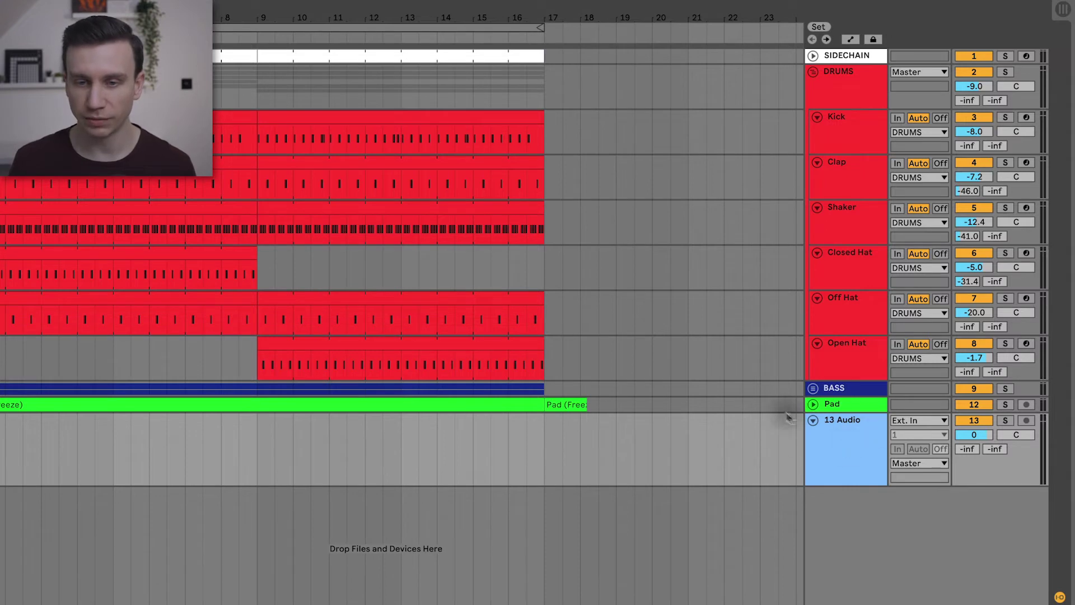
pyautogui.click(921, 419)
pyautogui.click(920, 419)
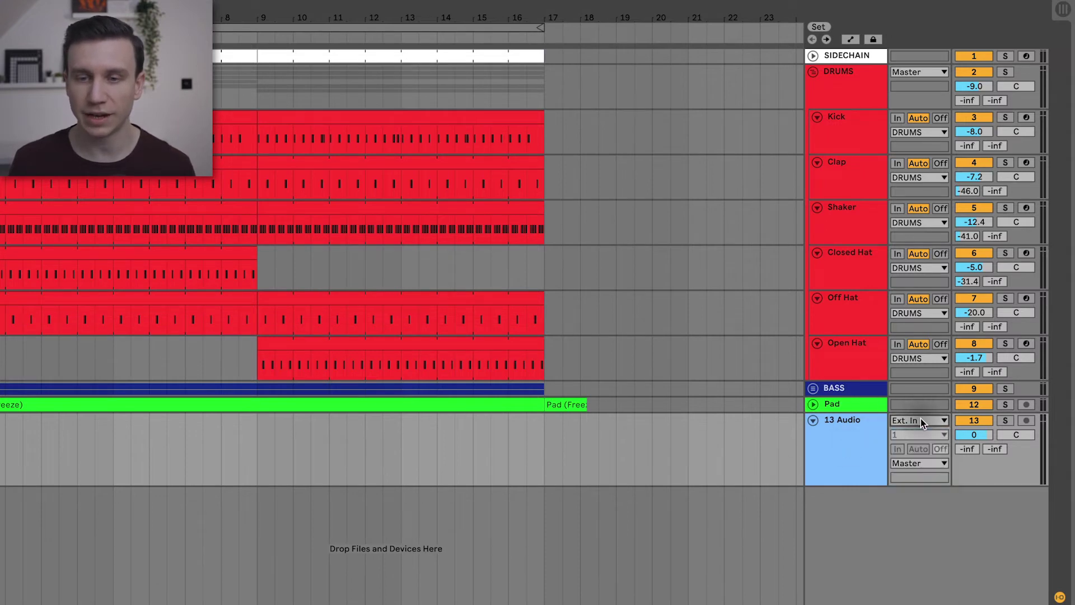
pyautogui.click(919, 420)
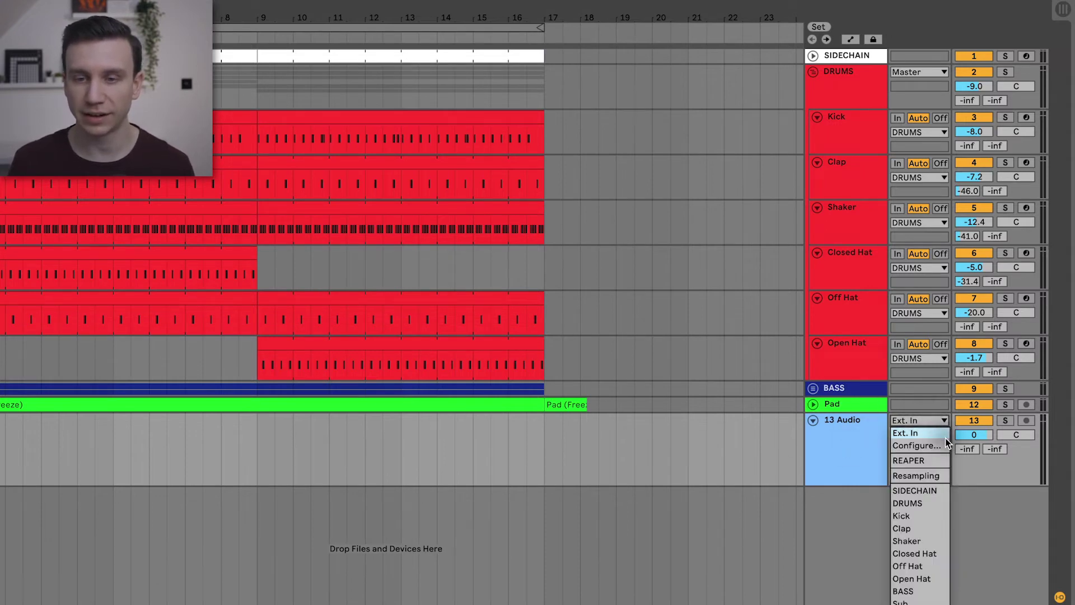
pyautogui.click(928, 474)
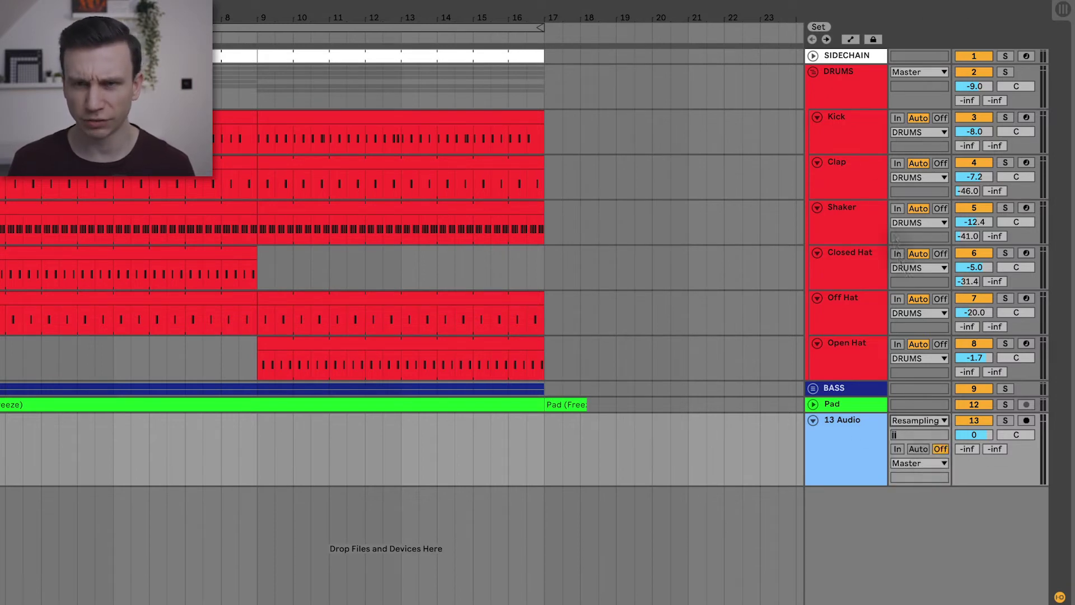
# - Glance at Session view, return to Arrangement view, and arm 13 Audio for recording
pyautogui.click(1064, 11)
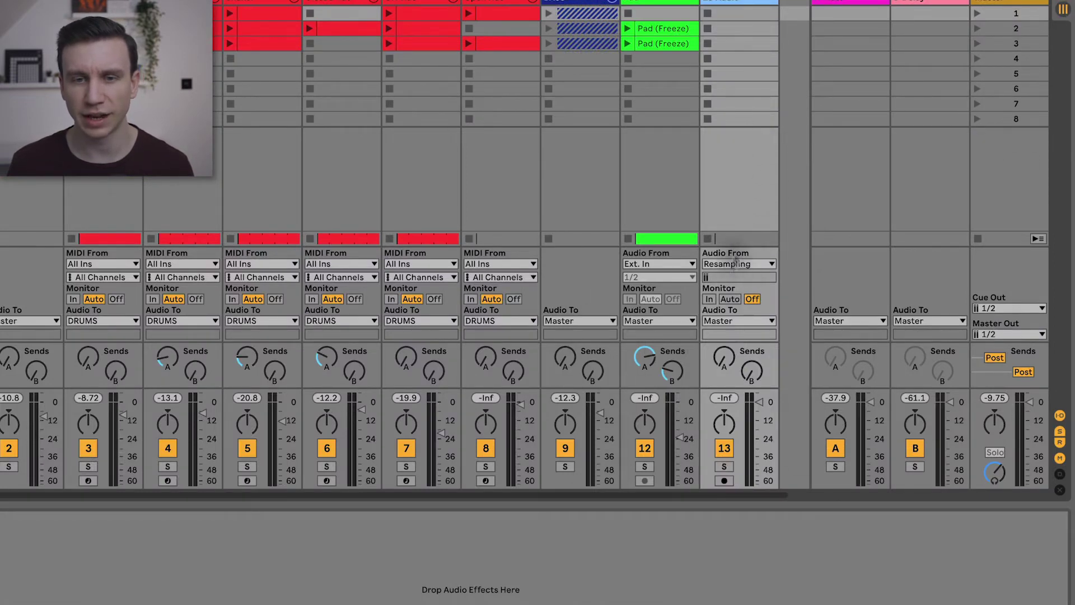
pyautogui.click(1064, 8)
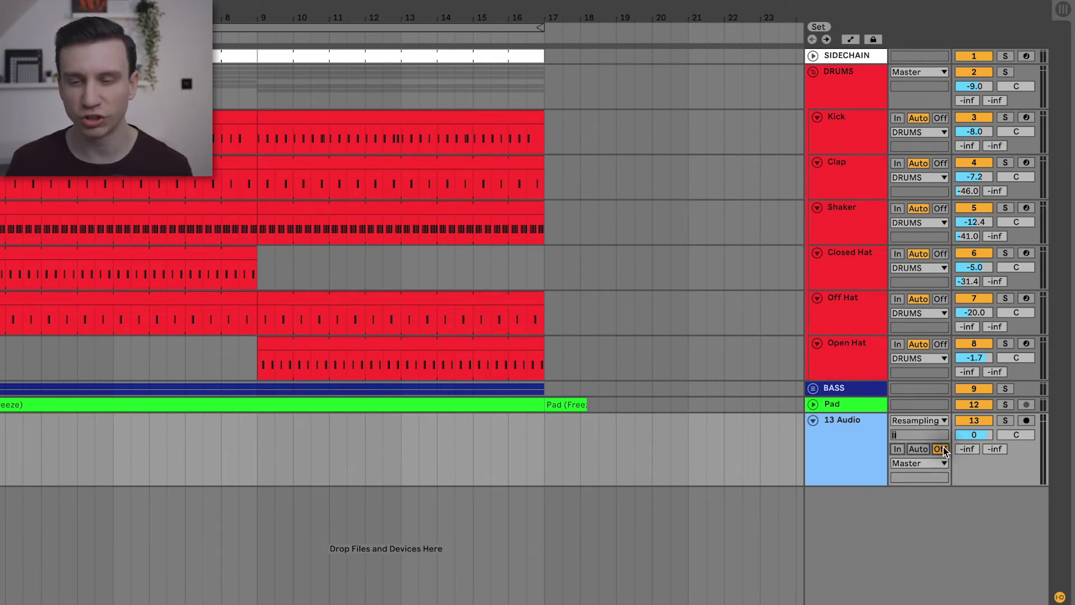
pyautogui.click(1029, 421)
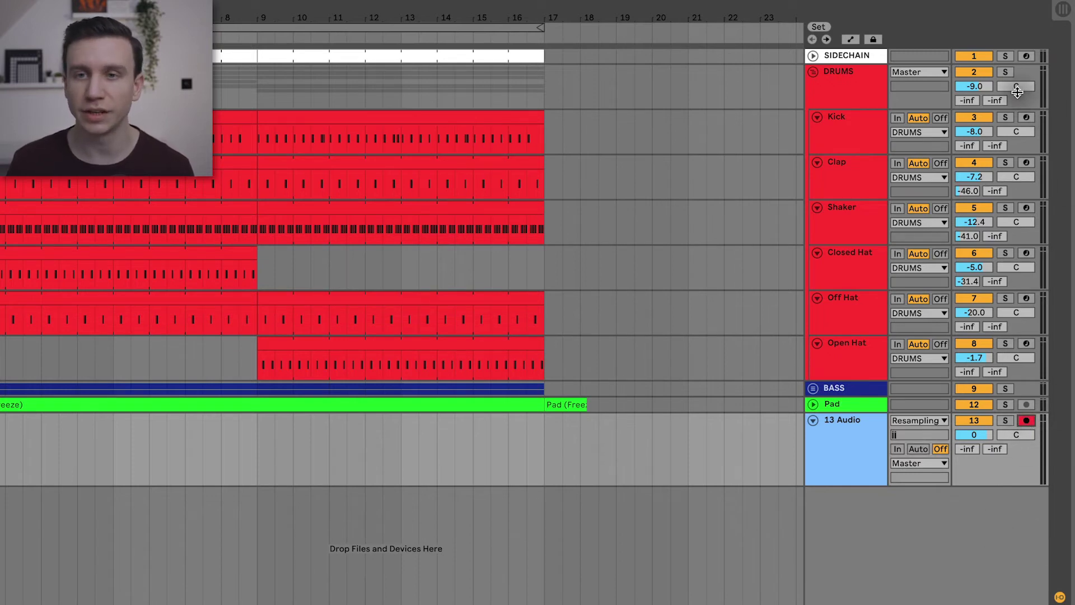
# - Solo the DRUMS group, preview playback, and set the start point at bar 1 on 13 Audio
pyautogui.click(1006, 73)
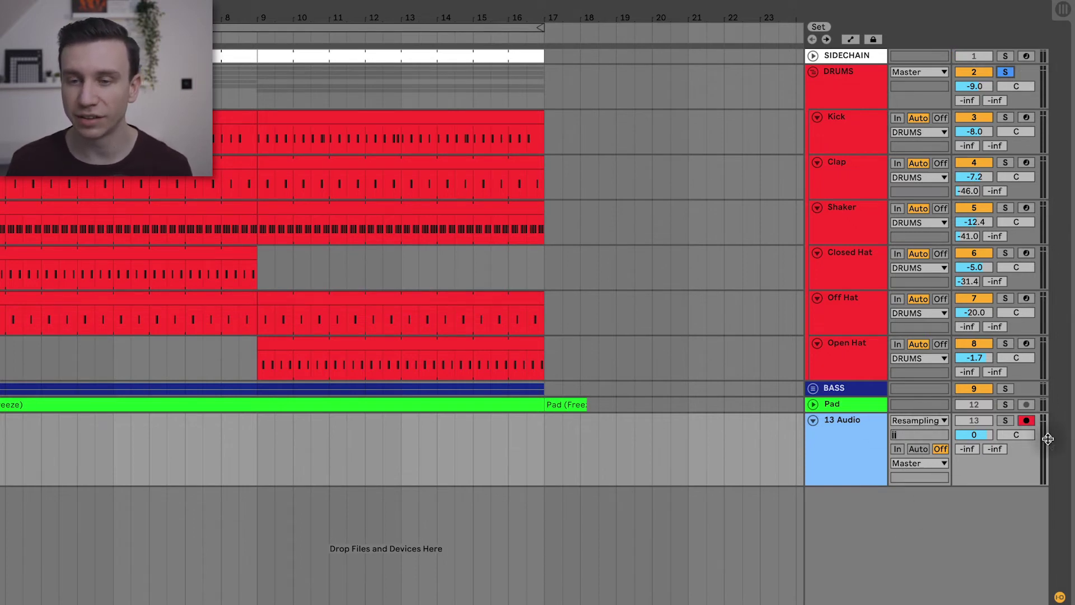
pyautogui.press('space')
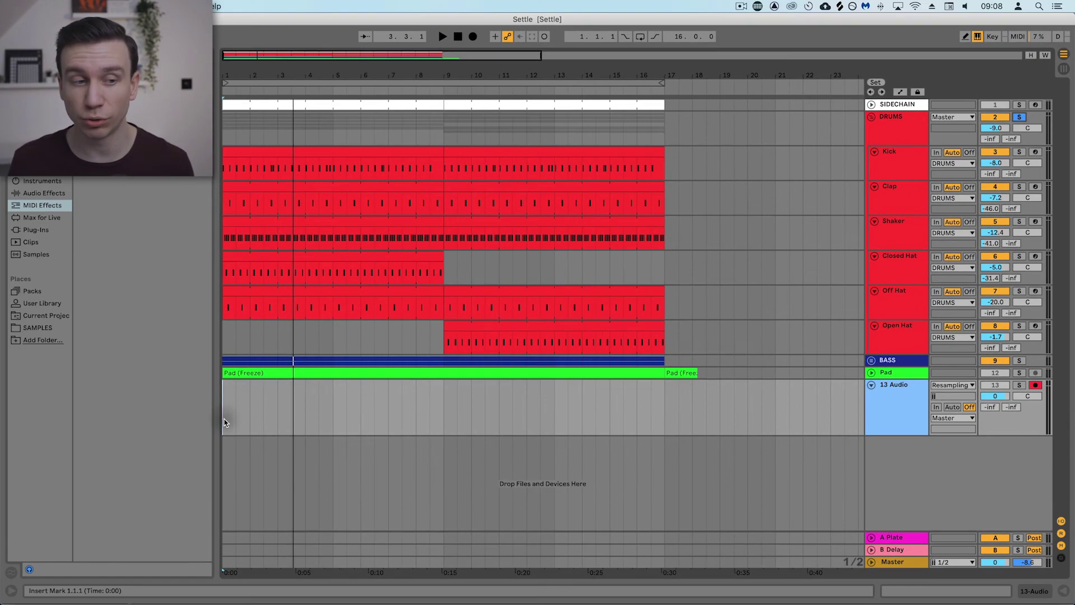
pyautogui.click(223, 423)
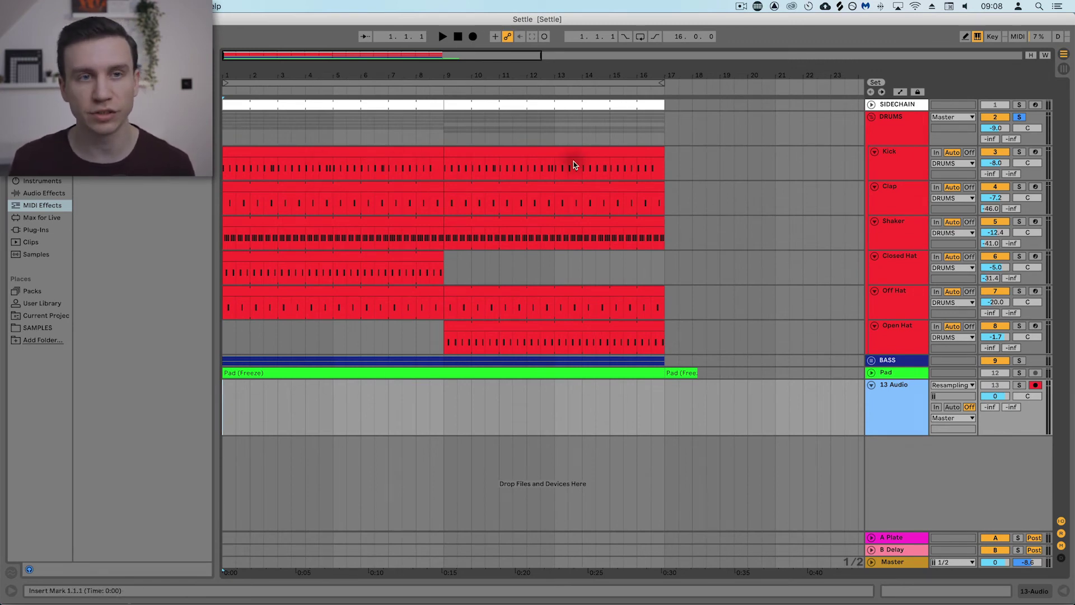
# - Record the soloed drums onto 13 Audio, trim the clip's end back to bar 5, and select it
pyautogui.click(473, 37)
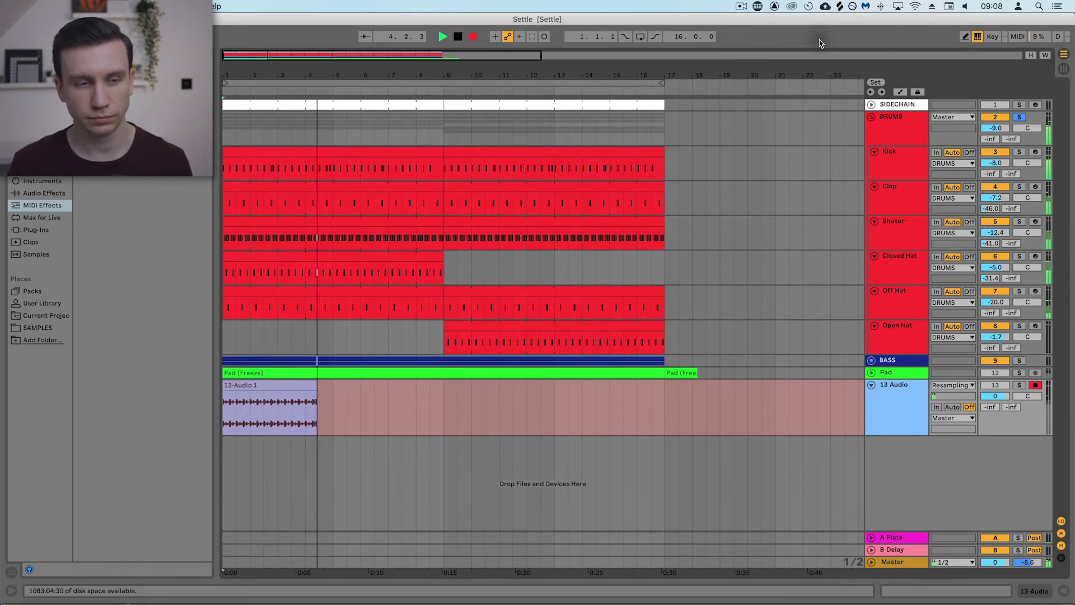
pyautogui.press('space')
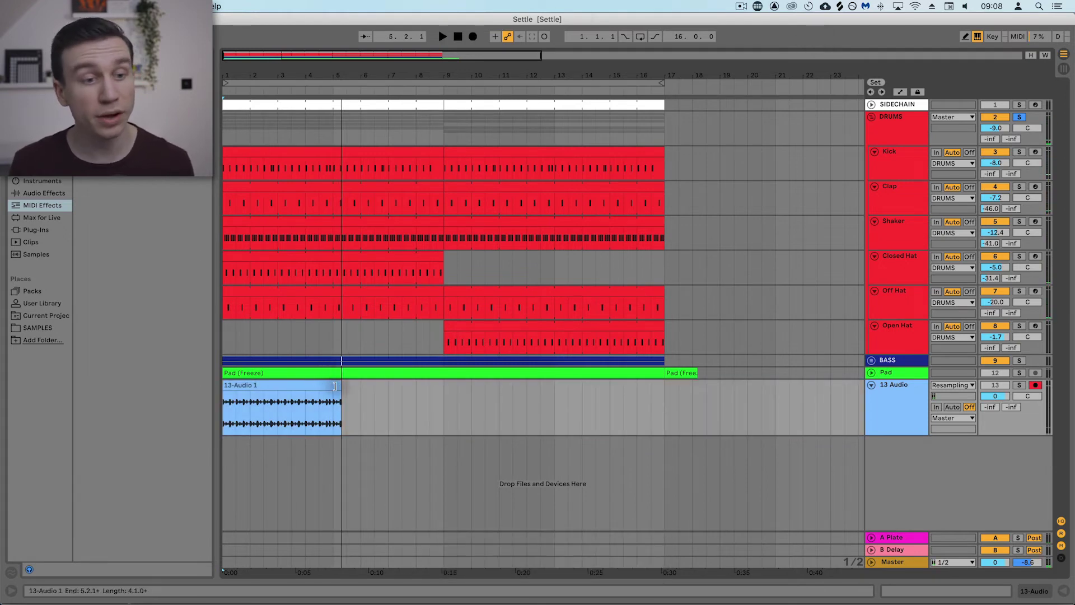
pyautogui.moveTo(341, 387); pyautogui.dragTo(334, 387)
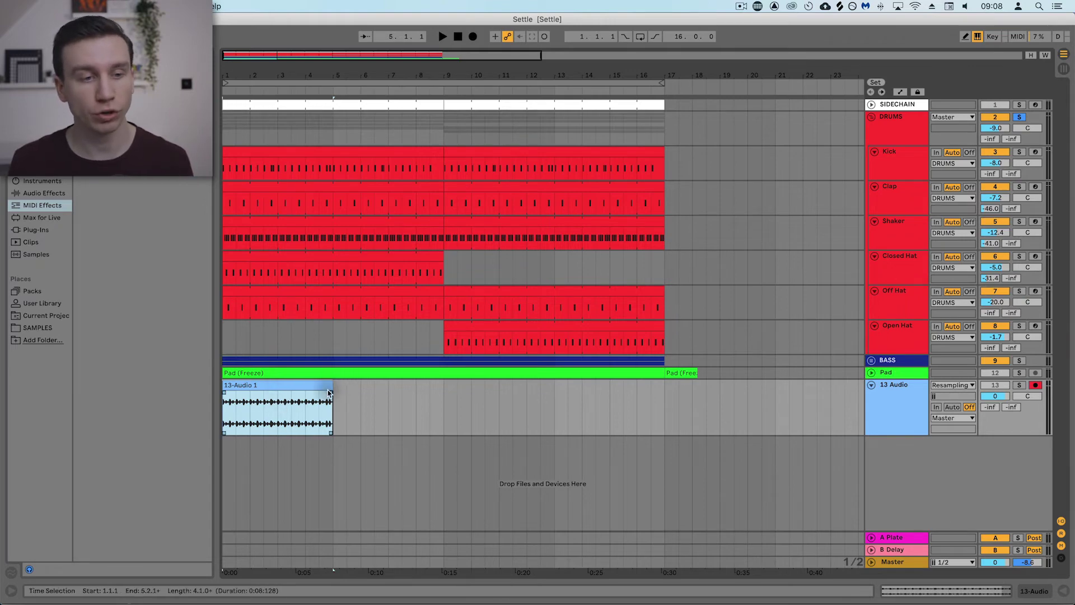
pyautogui.click(275, 417)
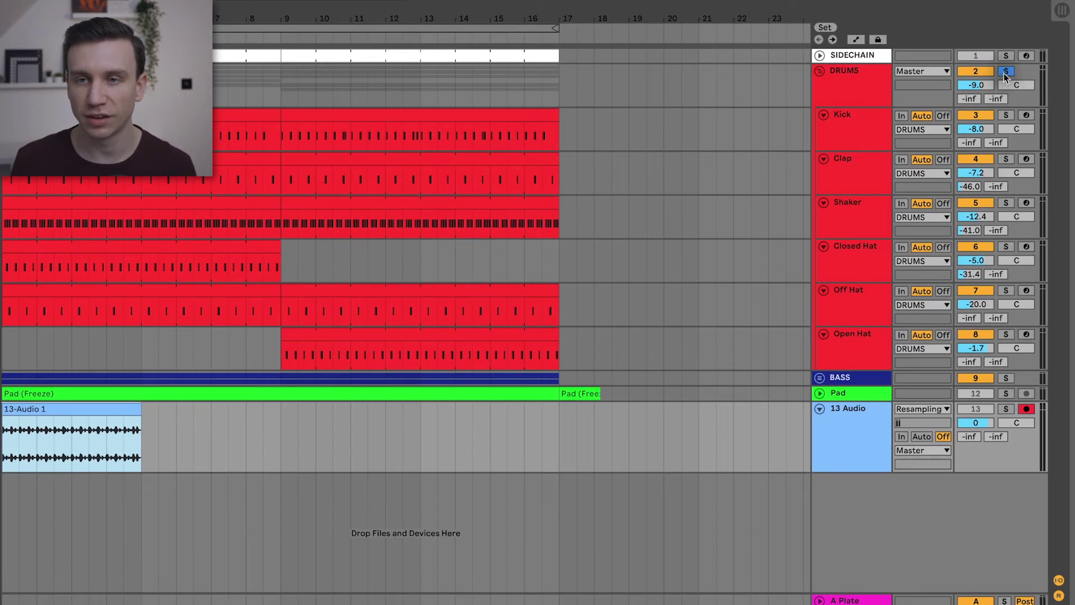
# - Swap the solo from DRUMS to 13 Audio and play the 13-Audio 1 clip
pyautogui.click(1005, 73)
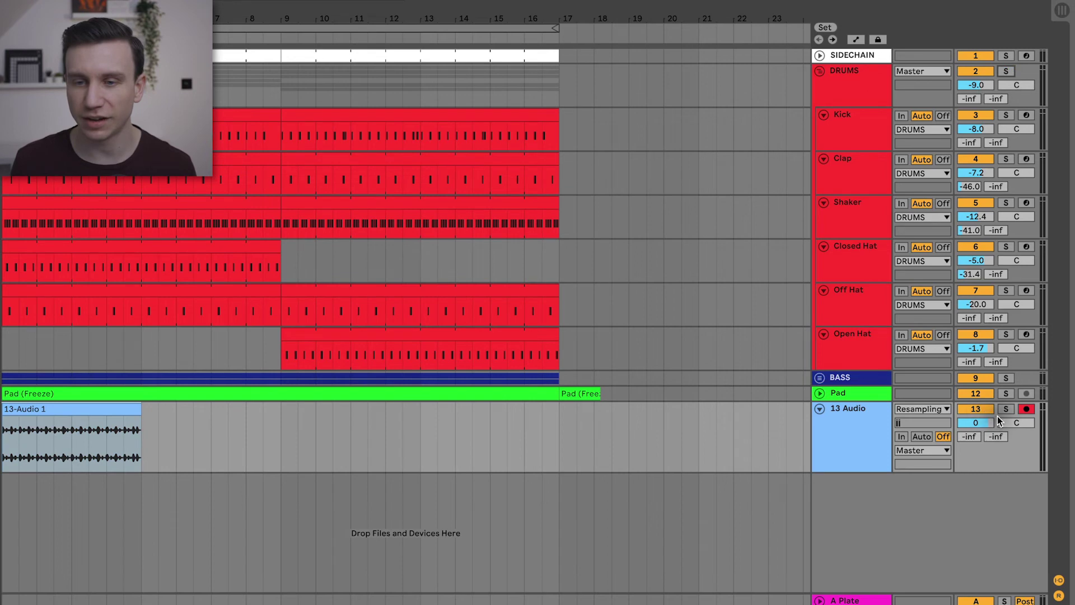
pyautogui.click(1006, 410)
pyautogui.click(857, 428)
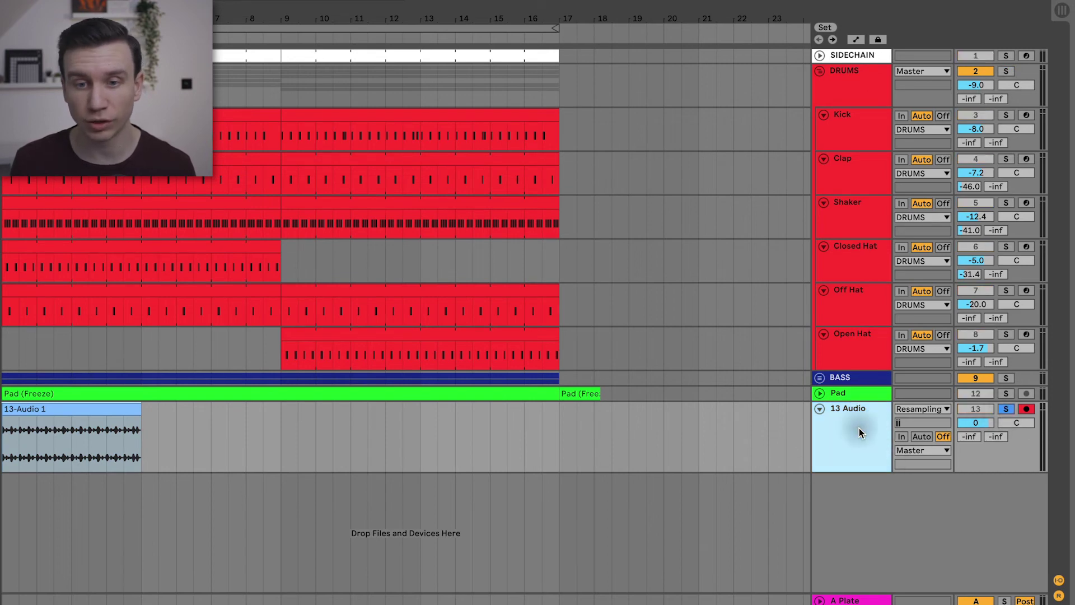
pyautogui.click(88, 408)
pyautogui.press('space')
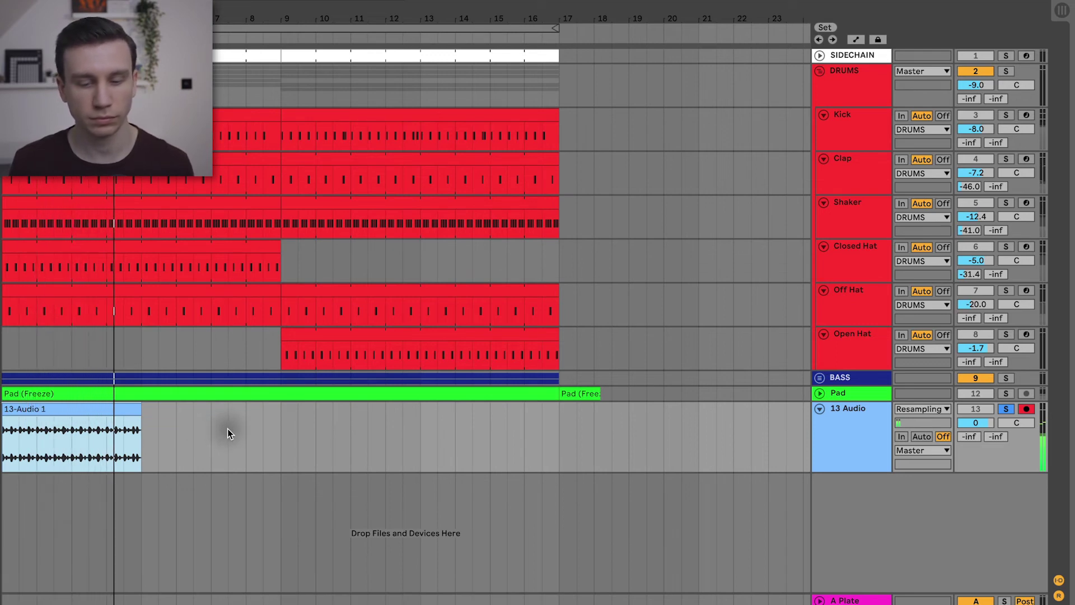
pyautogui.press('space')
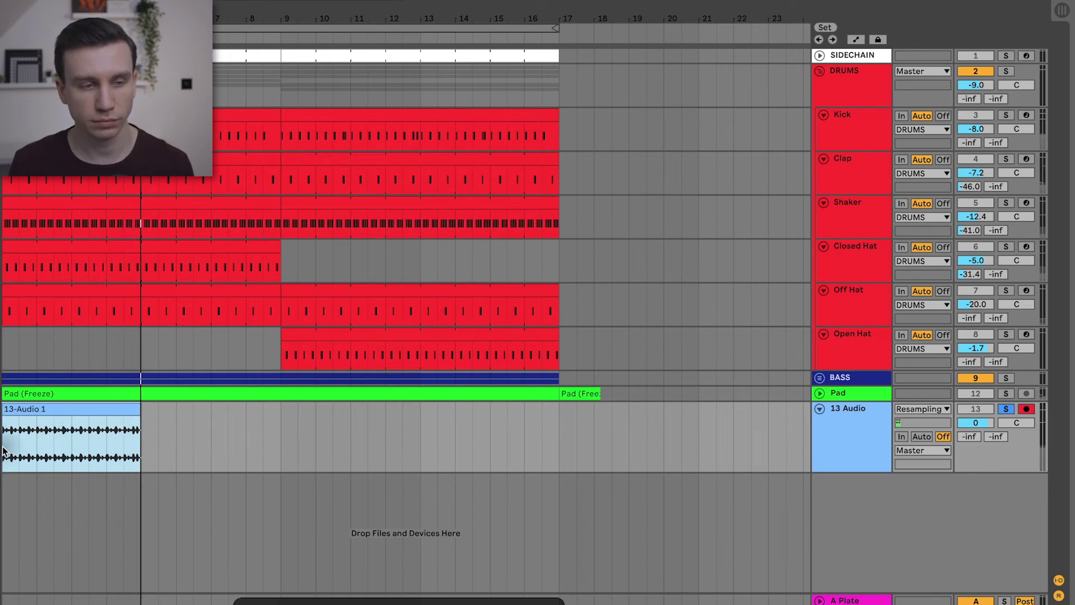
pyautogui.press('space')
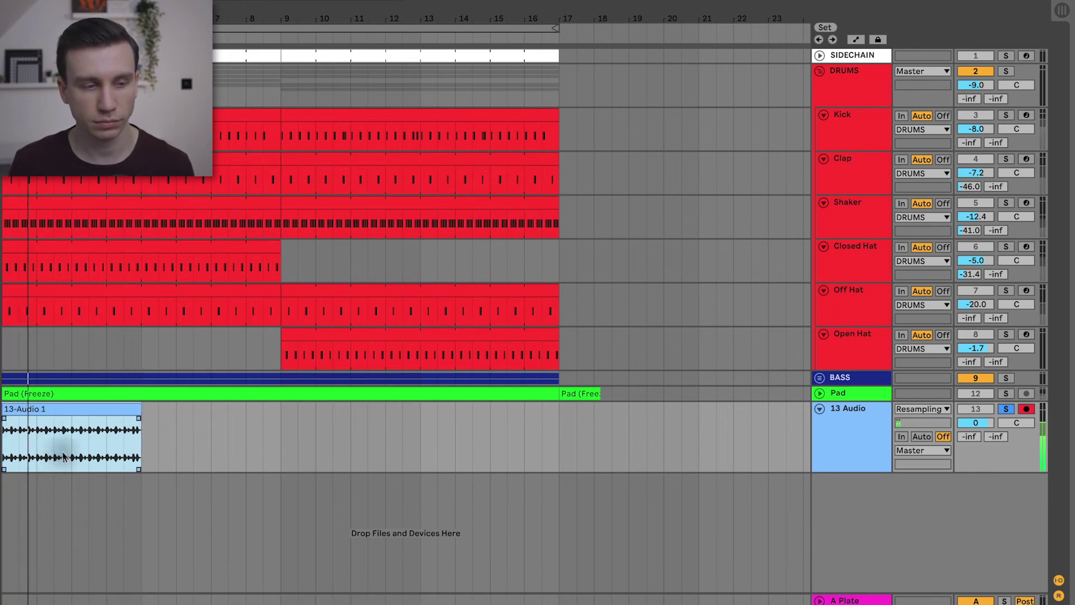
# - Play the arrangement again from the start and reselect the 13-Audio 1 clip
pyautogui.click(78, 468)
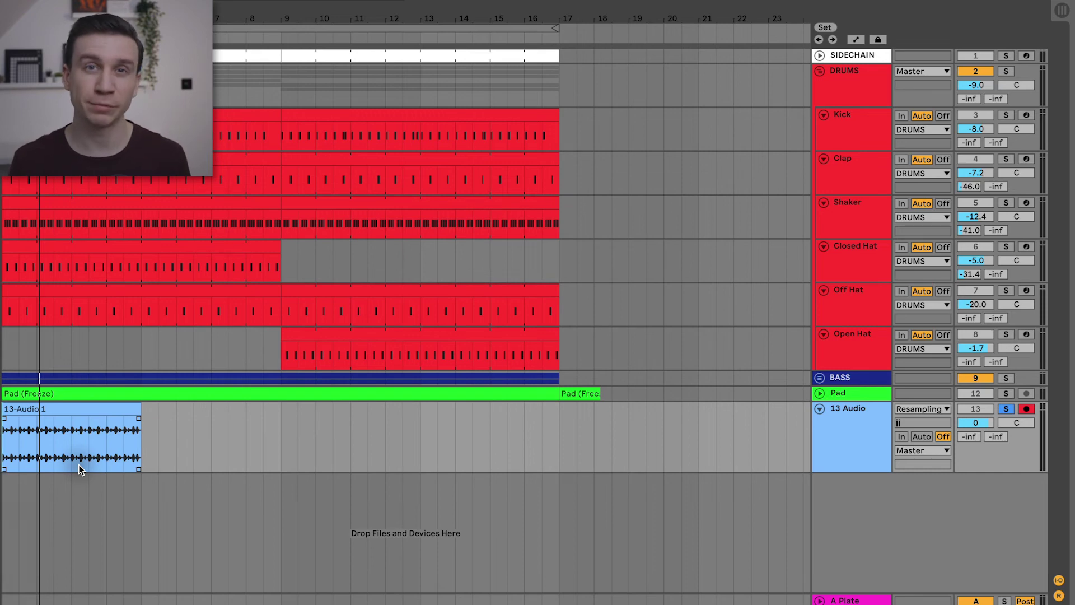
pyautogui.click(79, 464)
pyautogui.press('space')
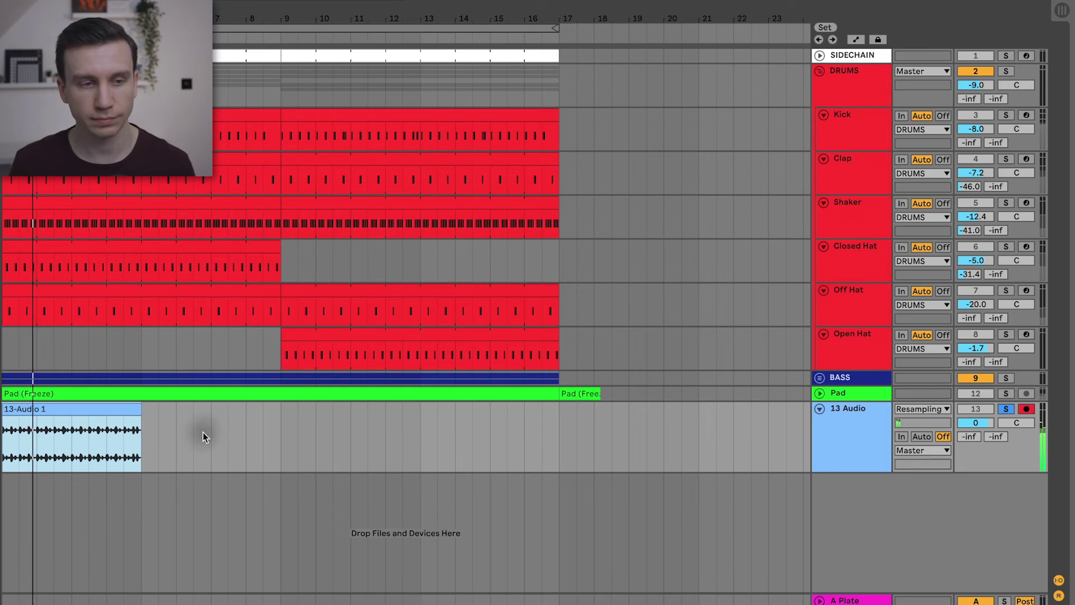
pyautogui.press('space')
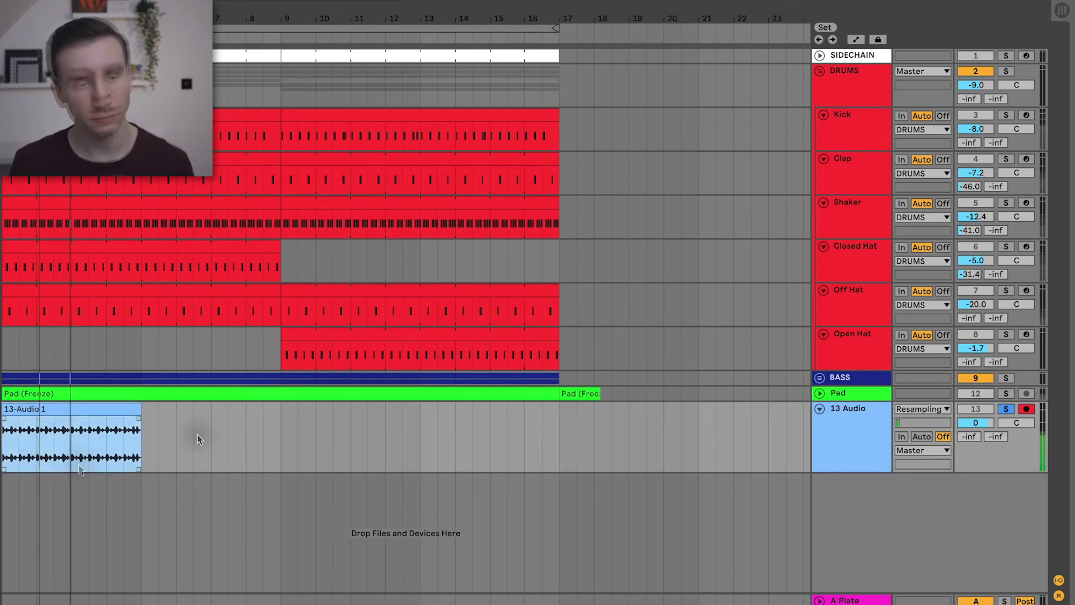
pyautogui.click(78, 465)
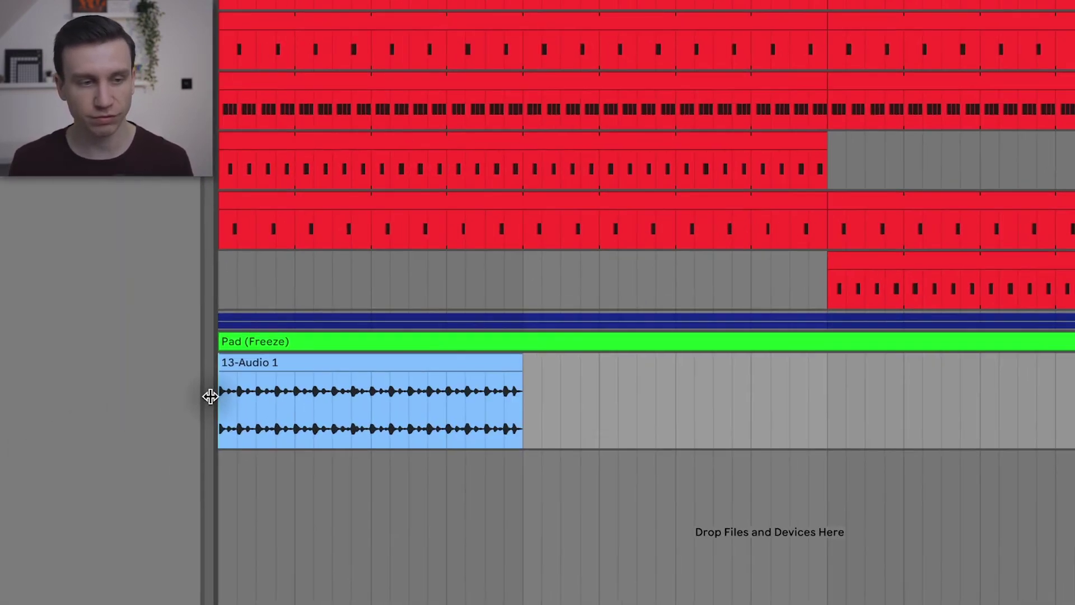
# - Zoom in on the start of the 13-Audio 1 clip with Z and two plus presses
pyautogui.press('z')
pyautogui.press('+')
pyautogui.press('+')
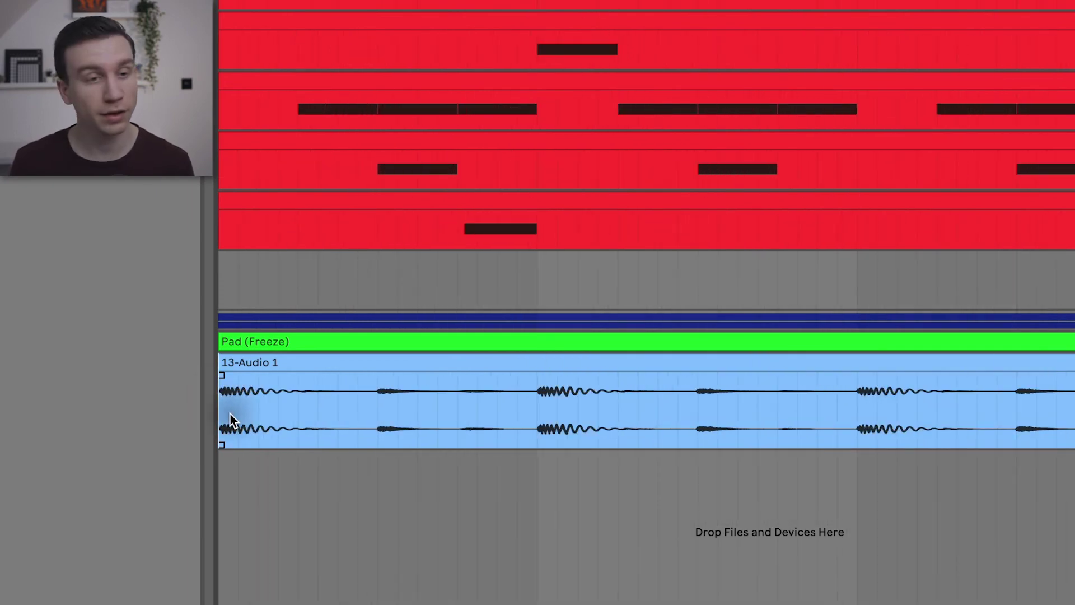
pyautogui.press('+')
pyautogui.press('+')
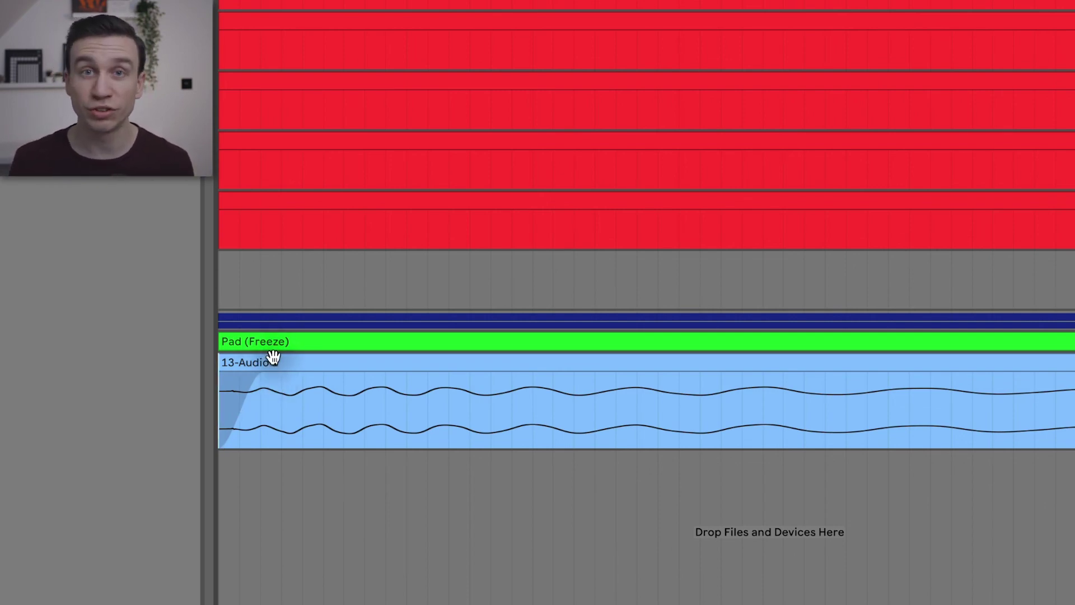
# - Pull the 13-Audio 1 fade-in back to the clip's left edge, zoom out and play it
pyautogui.moveTo(260, 374); pyautogui.dragTo(157, 365)
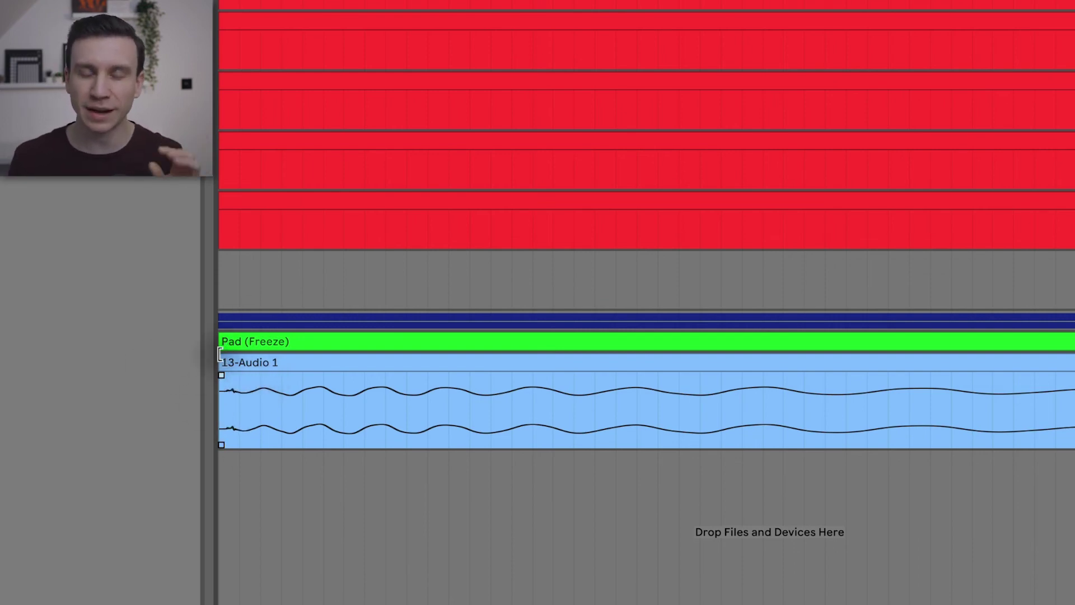
pyautogui.scroll(-6, 279, 383)
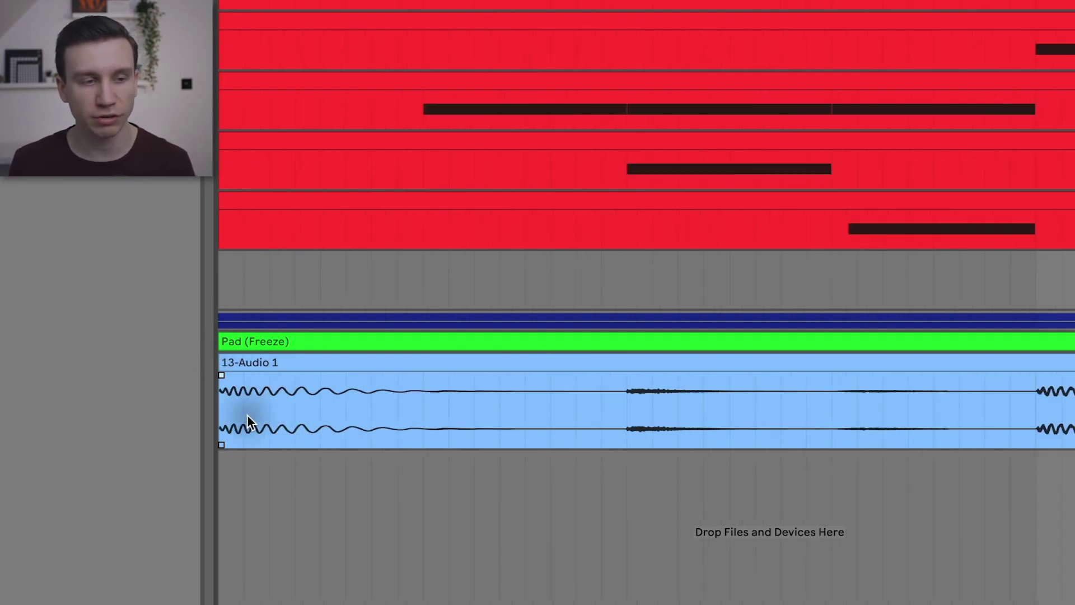
pyautogui.press('space')
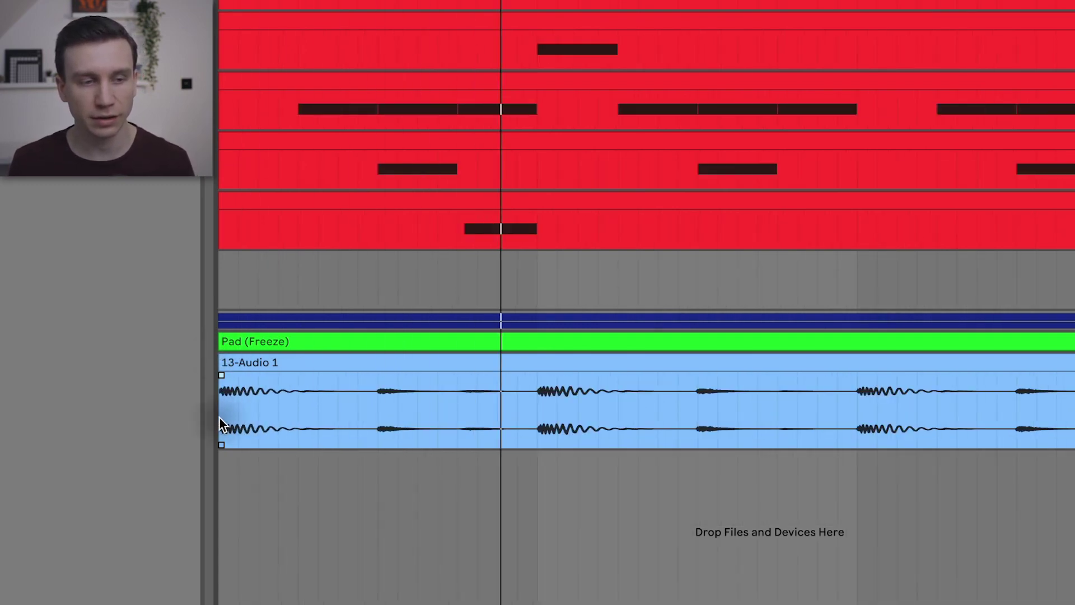
pyautogui.scroll(-3, 352, 376)
pyautogui.scroll(-3, 352, 376)
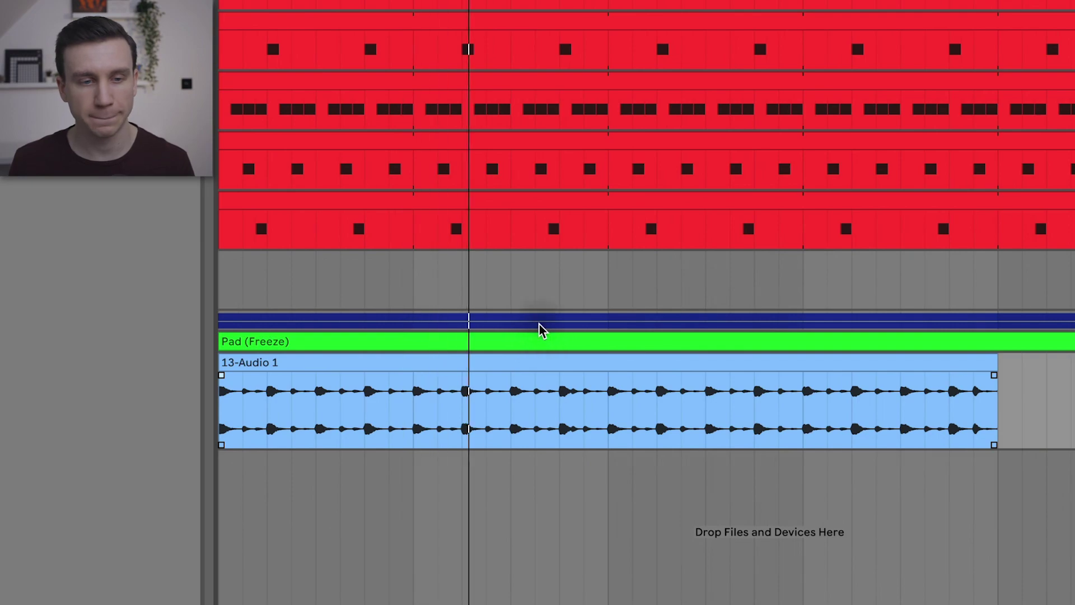